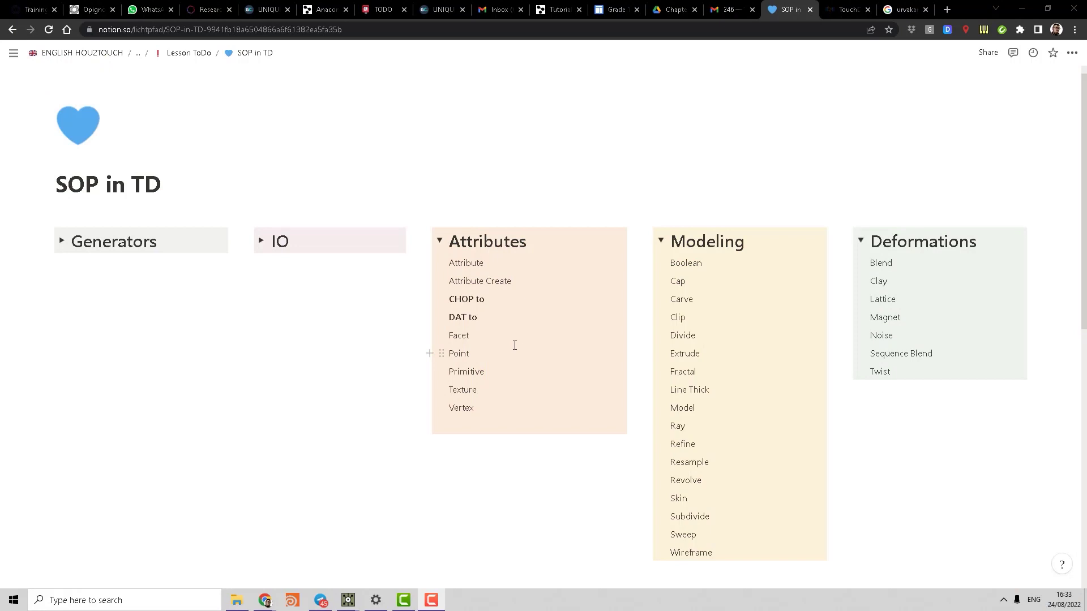
Highlight the 'CHOP to' and 'DAT to' entries in the notes.
triple_click(477, 303)
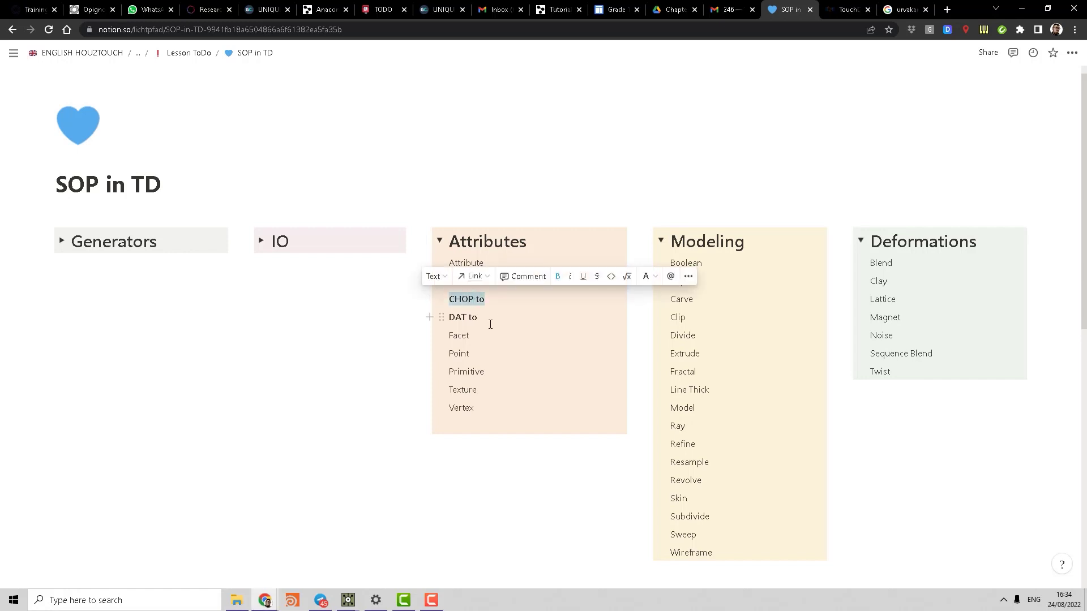
triple_click(466, 315)
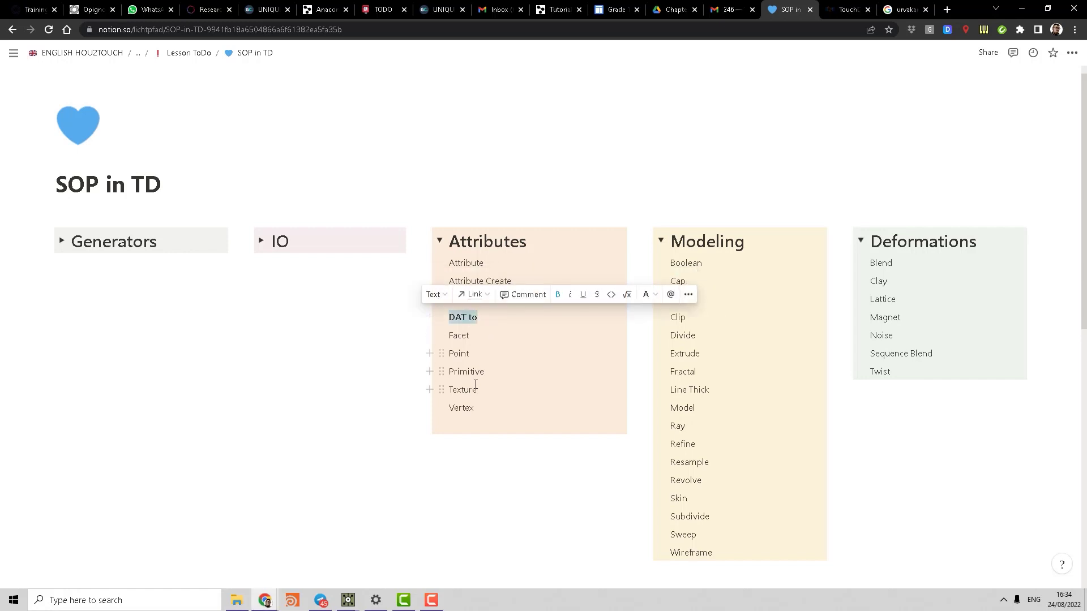
left_click(502, 377)
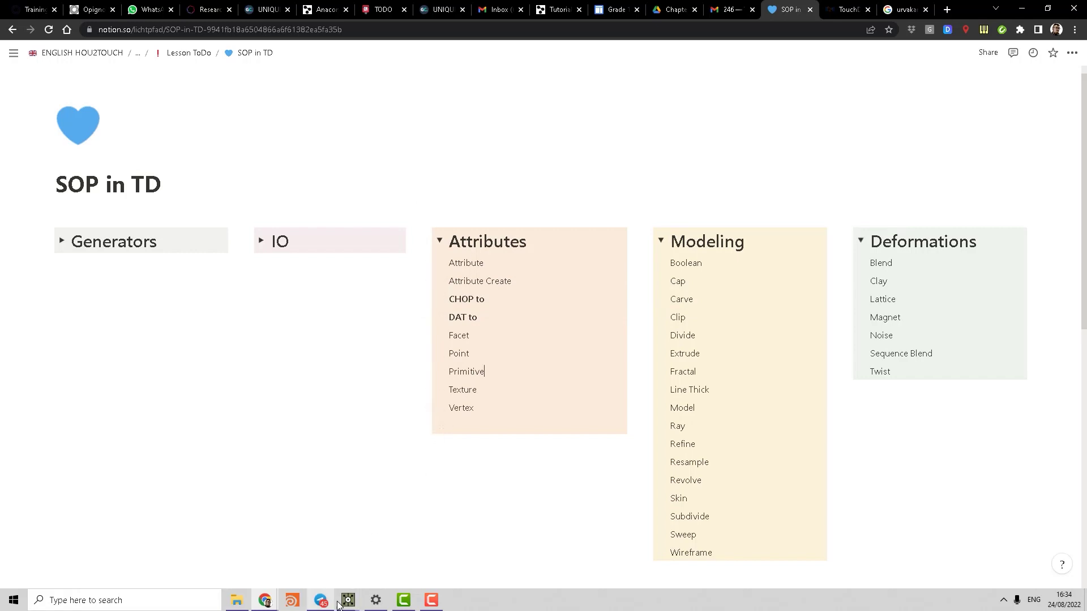
In TouchDesigner, add a Sphere SOP, sphere1, to the network.
mouse_move(346, 601)
left_click(288, 544)
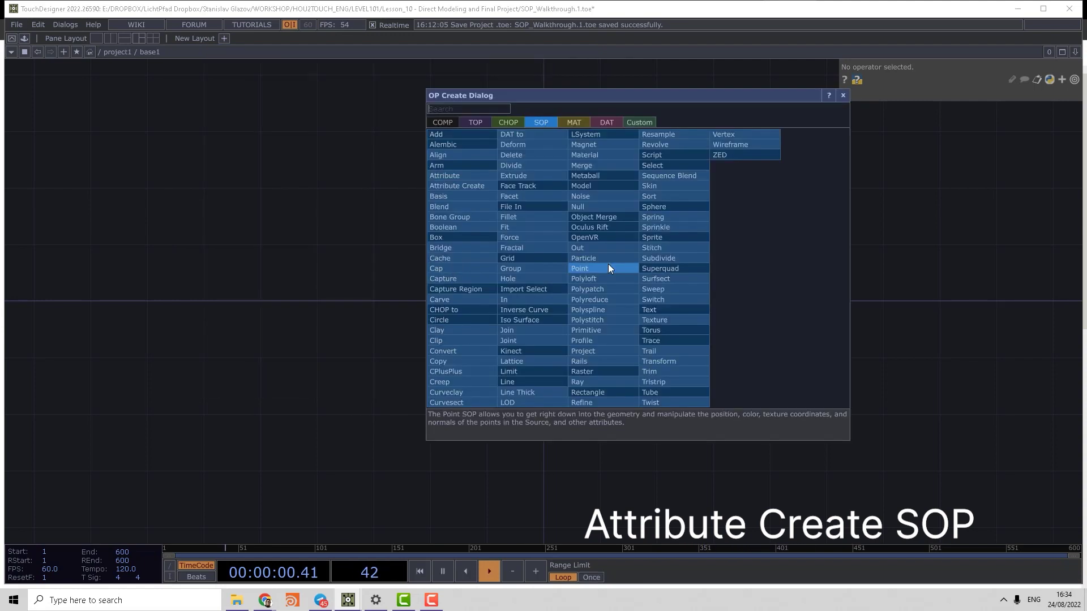
type("s")
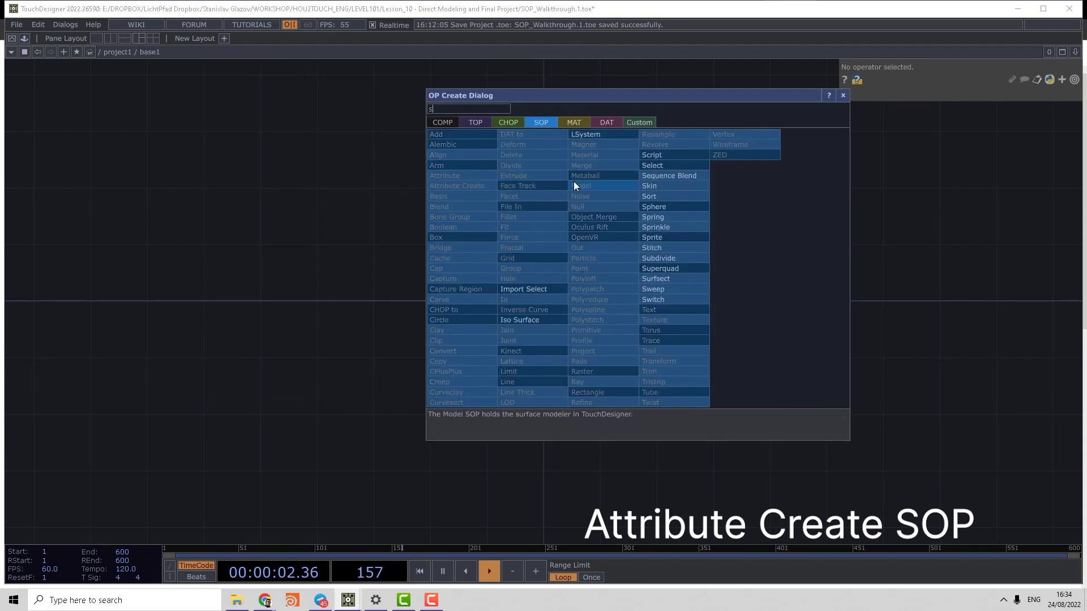
left_click(668, 208)
left_click(429, 287)
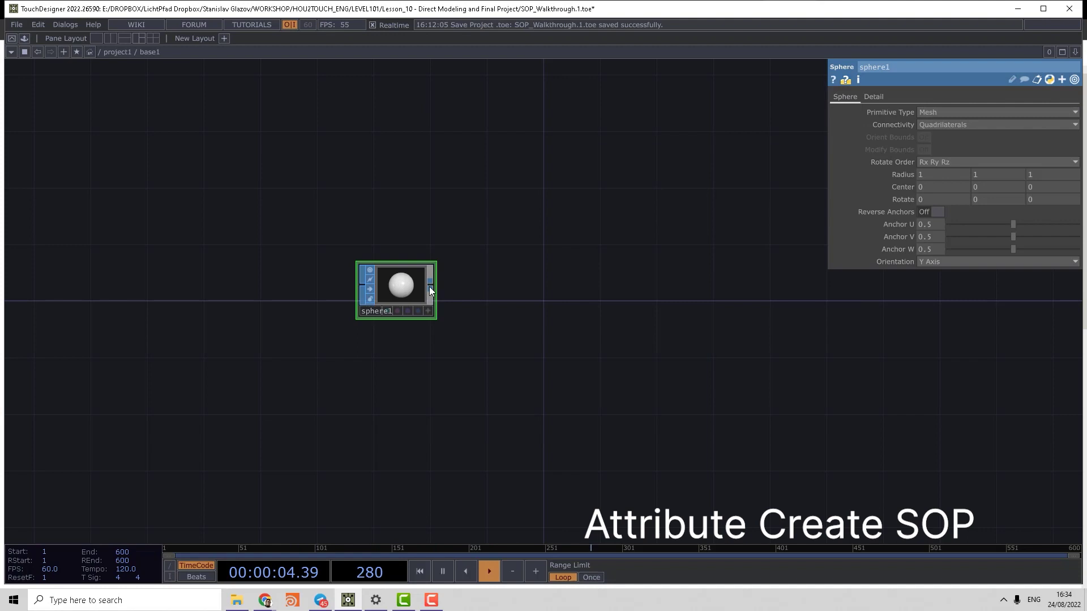
Chain a Noise SOP, noise1, after sphere1.
left_click(430, 287)
type("nlo")
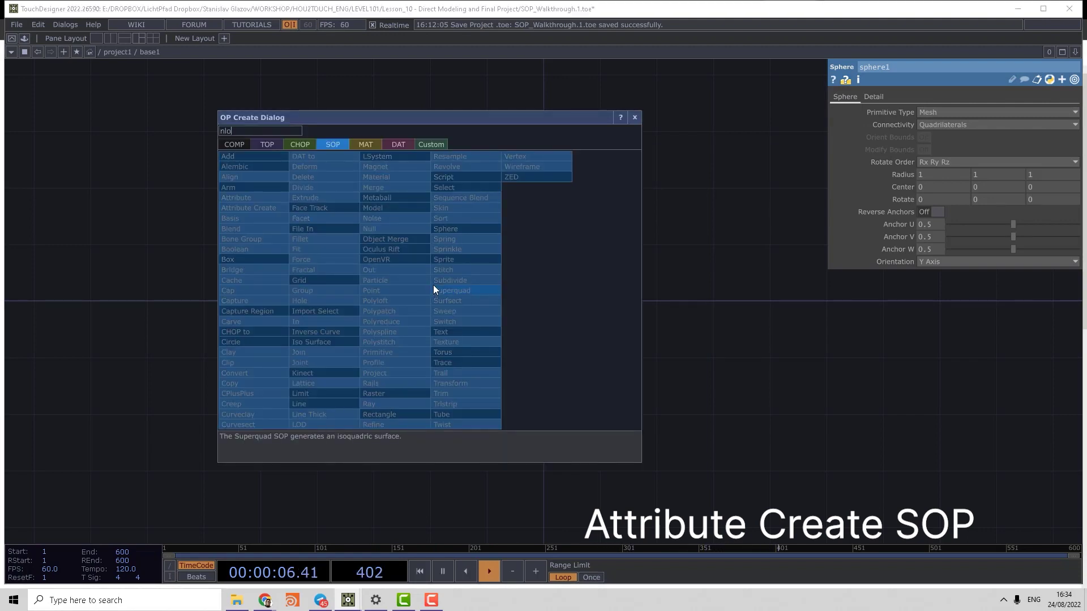
left_click(375, 220)
left_click(512, 298)
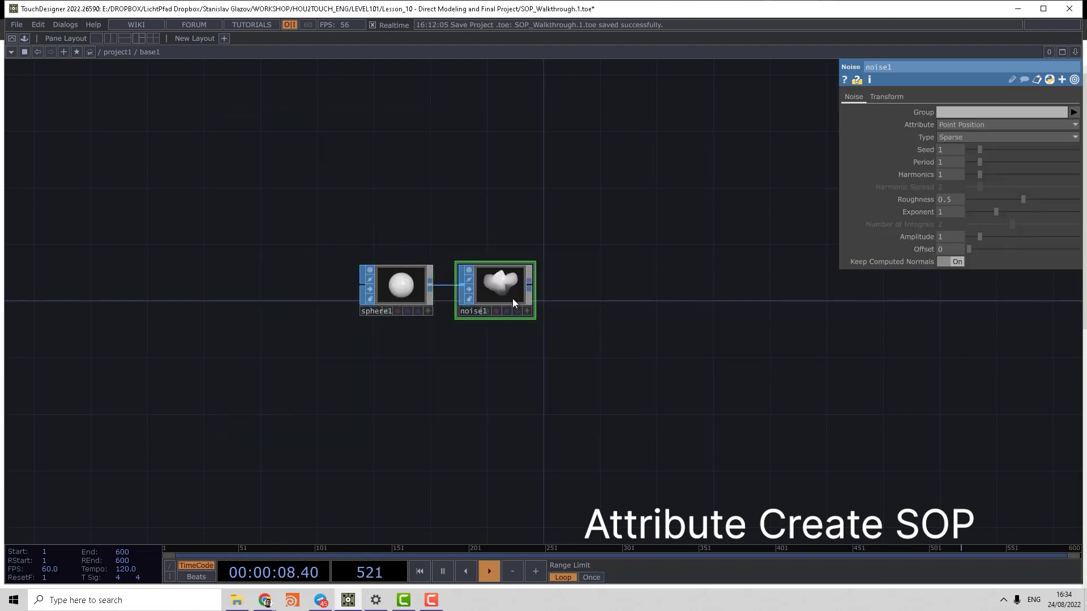
Orbit the noise1 viewer around the deformed sphere, resetting it to home once.
scroll(522, 300, "up", 2)
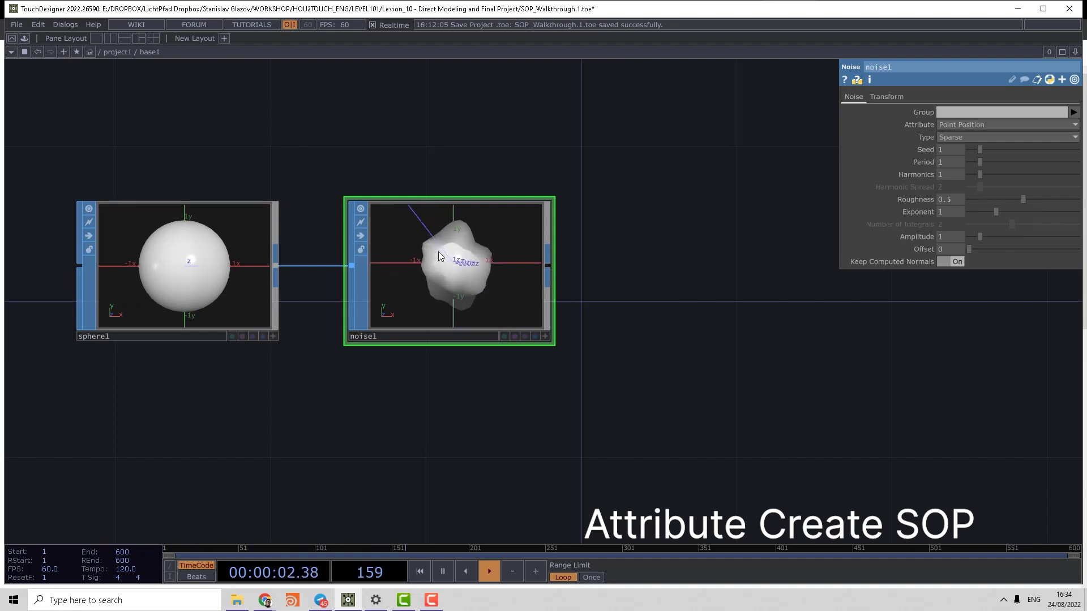
left_click_drag(470, 260, 437, 273)
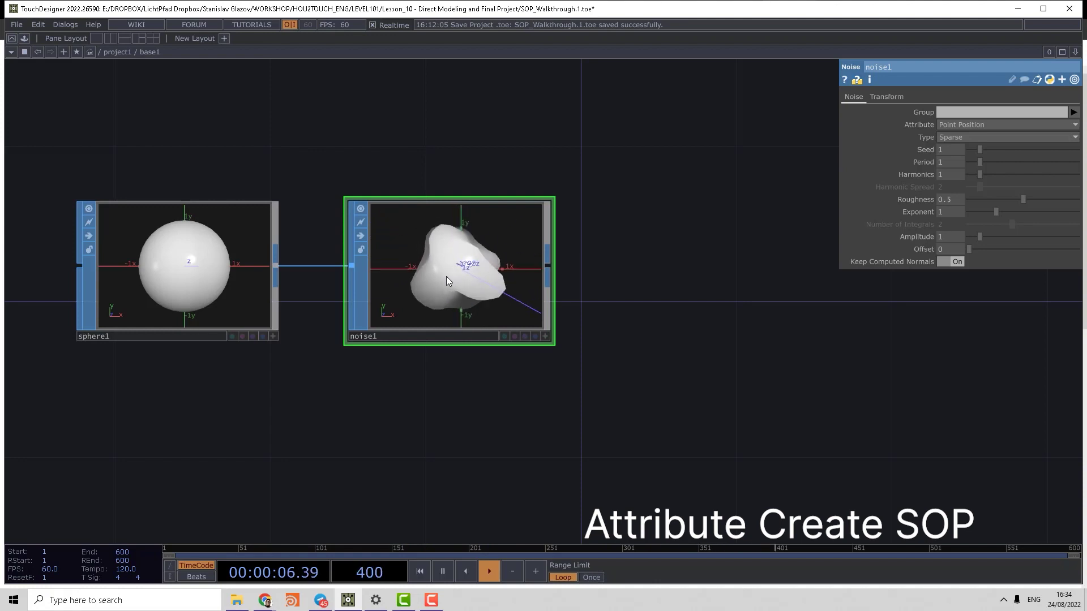
left_click_drag(447, 280, 545, 266)
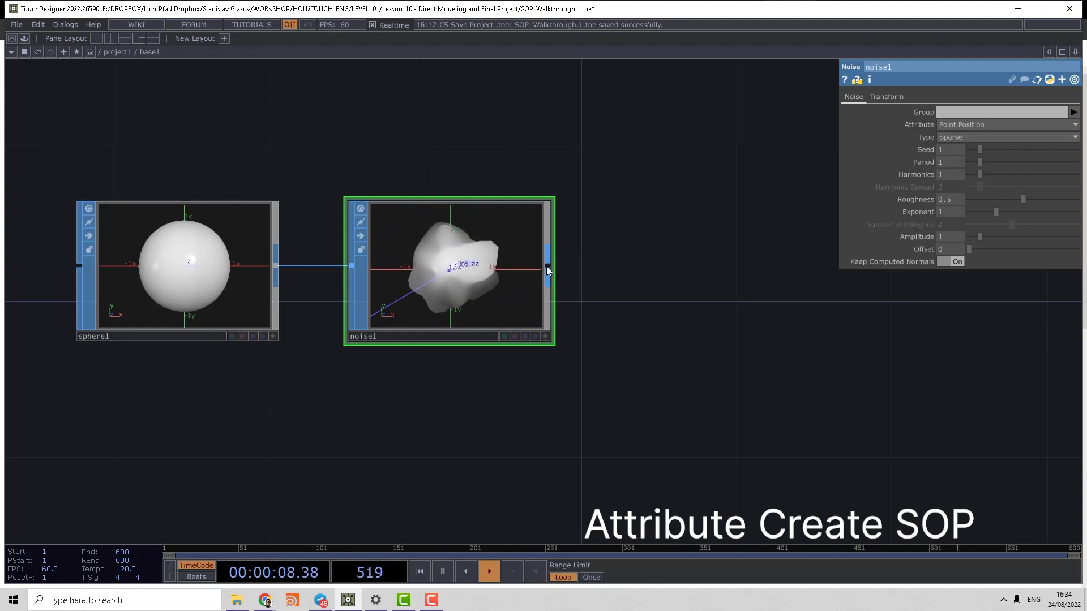
key("h")
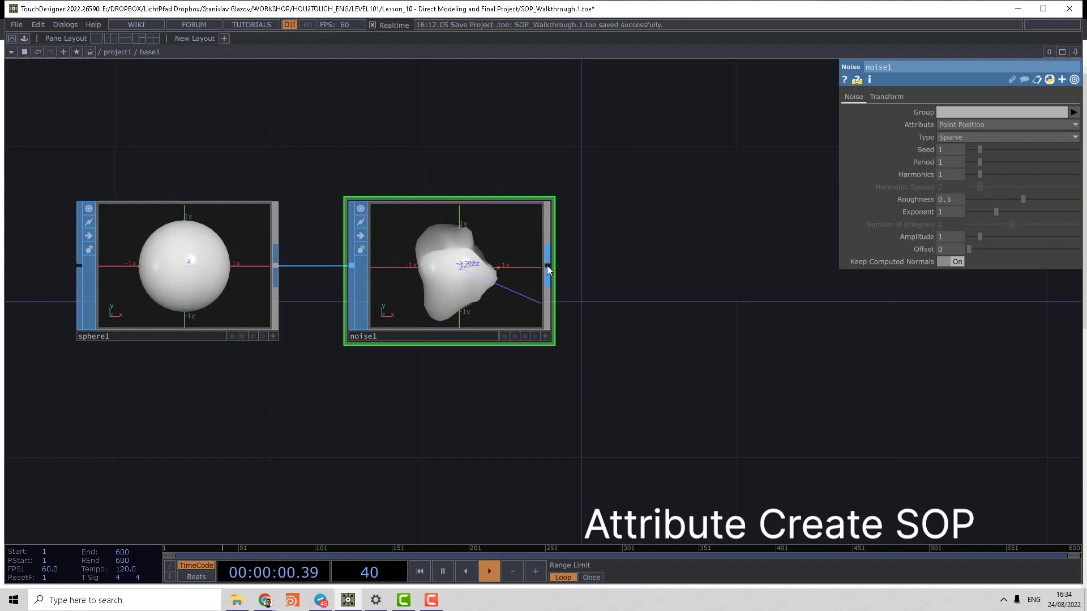
left_click_drag(495, 198, 570, 259)
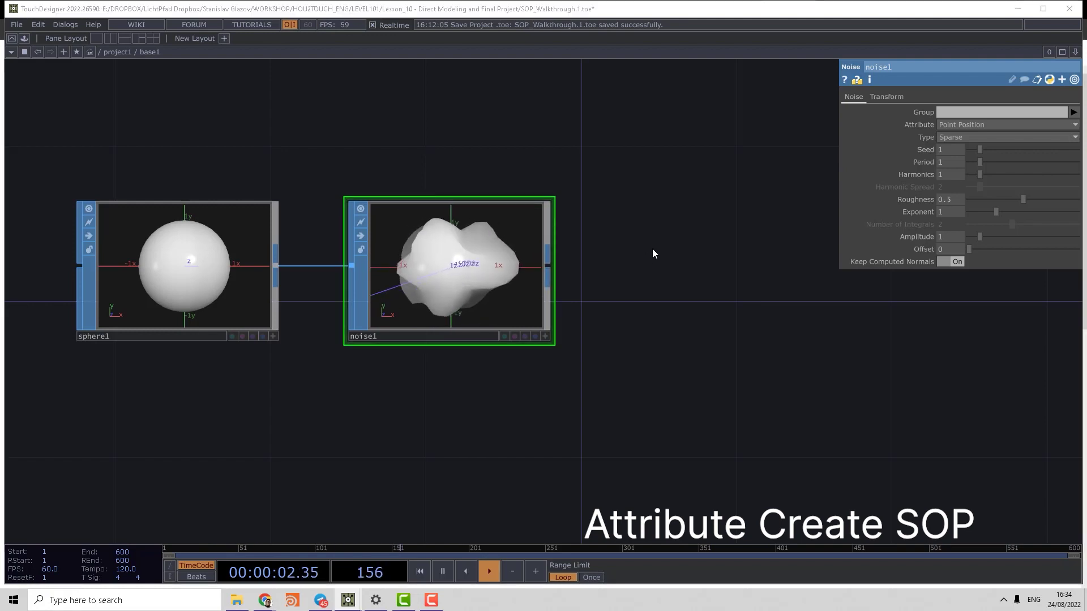
key("Tab")
Add attribcreate1 after noise1 and switch on its Compute Normals and Compute Tangents.
left_click(484, 171)
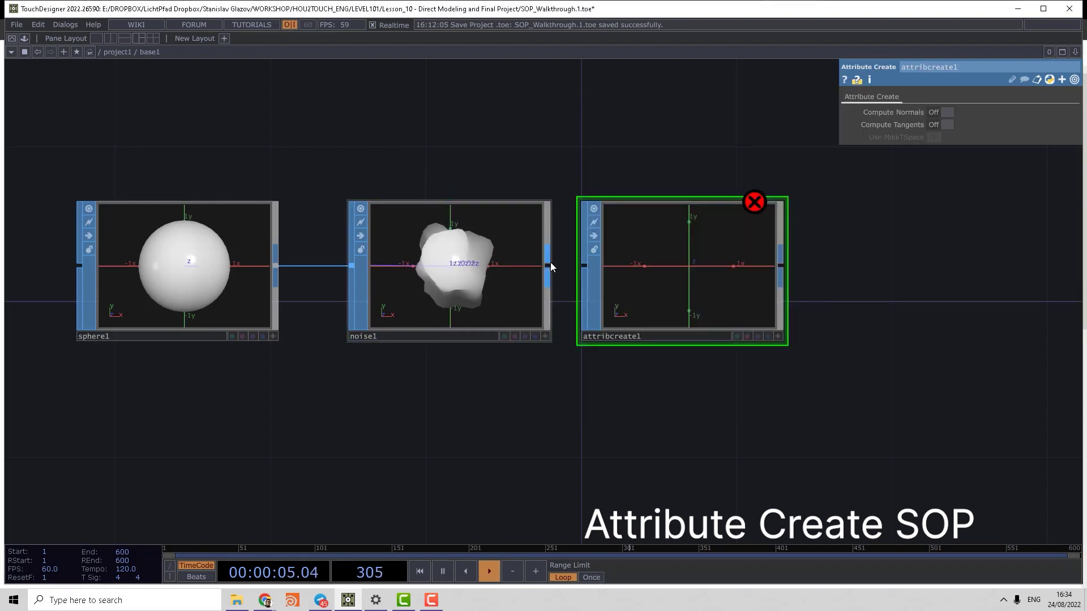
left_click_drag(867, 283, 788, 289)
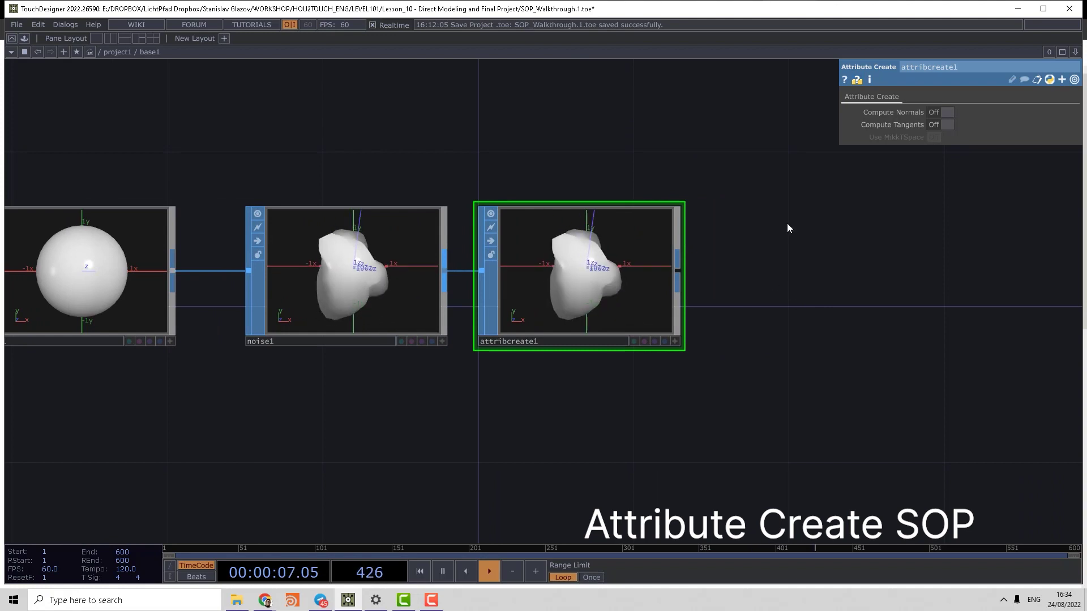
left_click(934, 113)
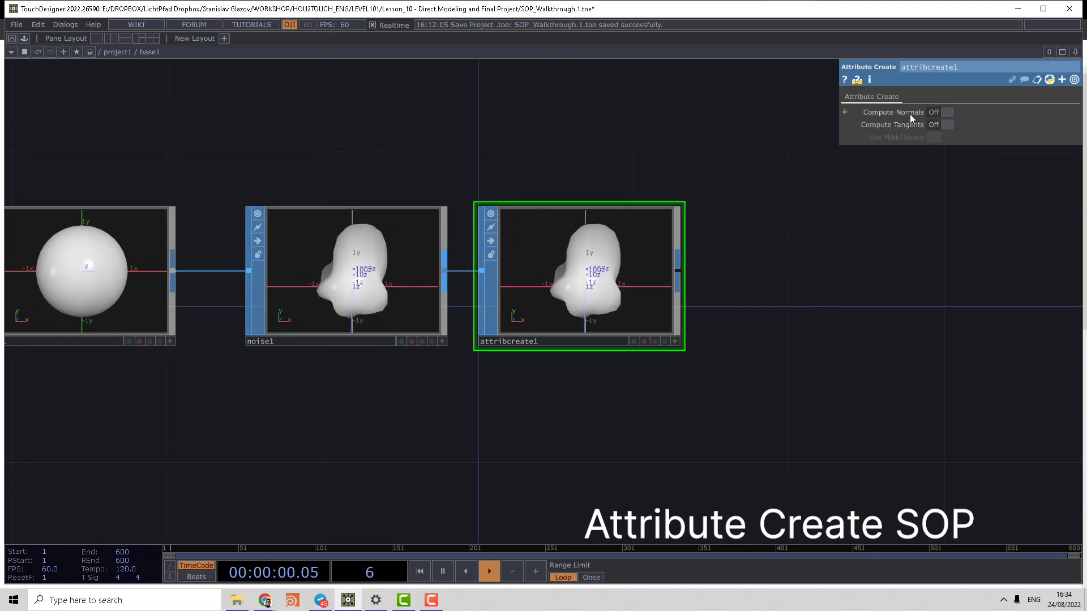
left_click(950, 125)
left_click_drag(828, 209, 816, 212)
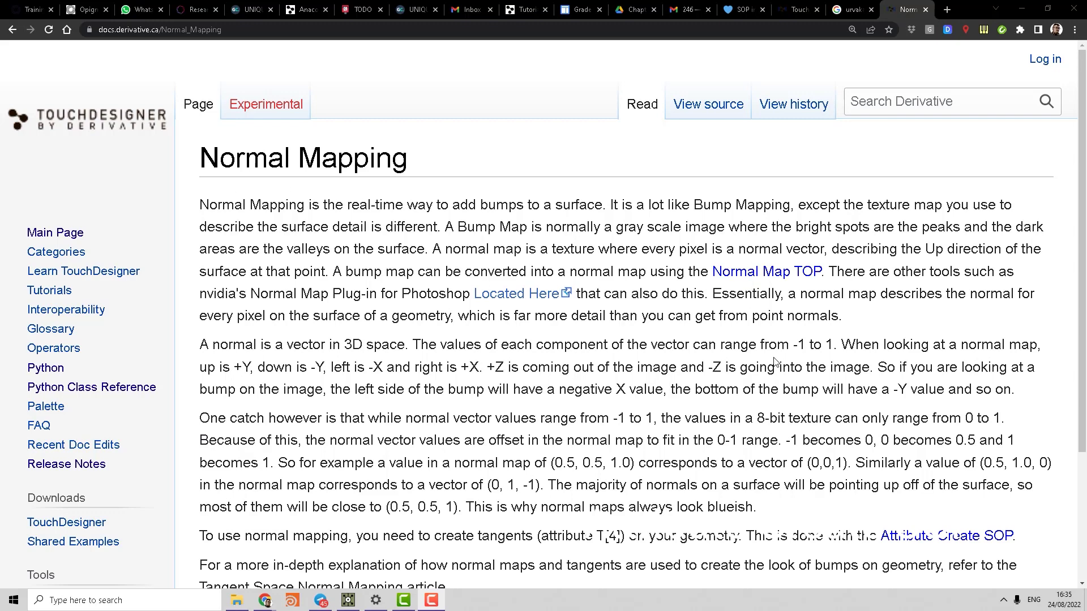
scroll(775, 362, "down", 3)
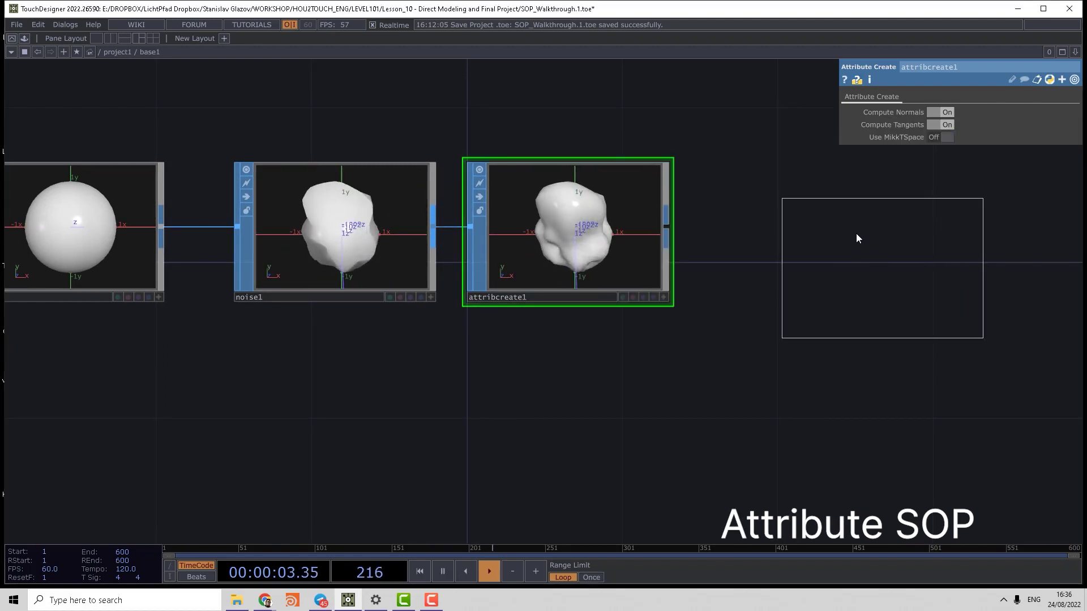
Place an Attribute SOP, attribute1, right of attribcreate1 and wire attribcreate1 into it.
left_click(727, 232)
left_click_drag(671, 224, 742, 226)
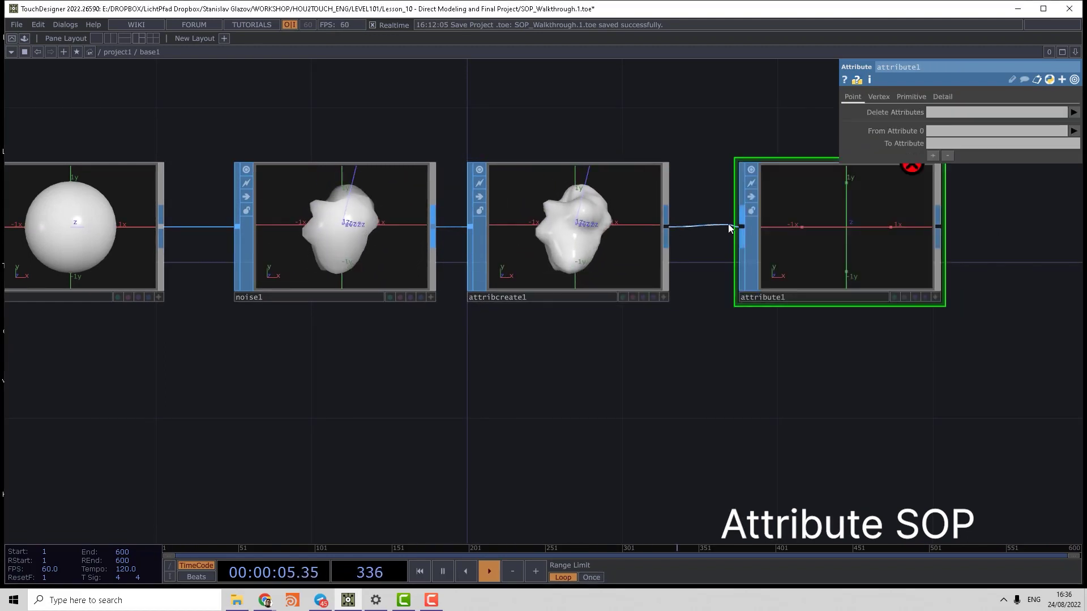
left_click_drag(545, 146, 505, 144)
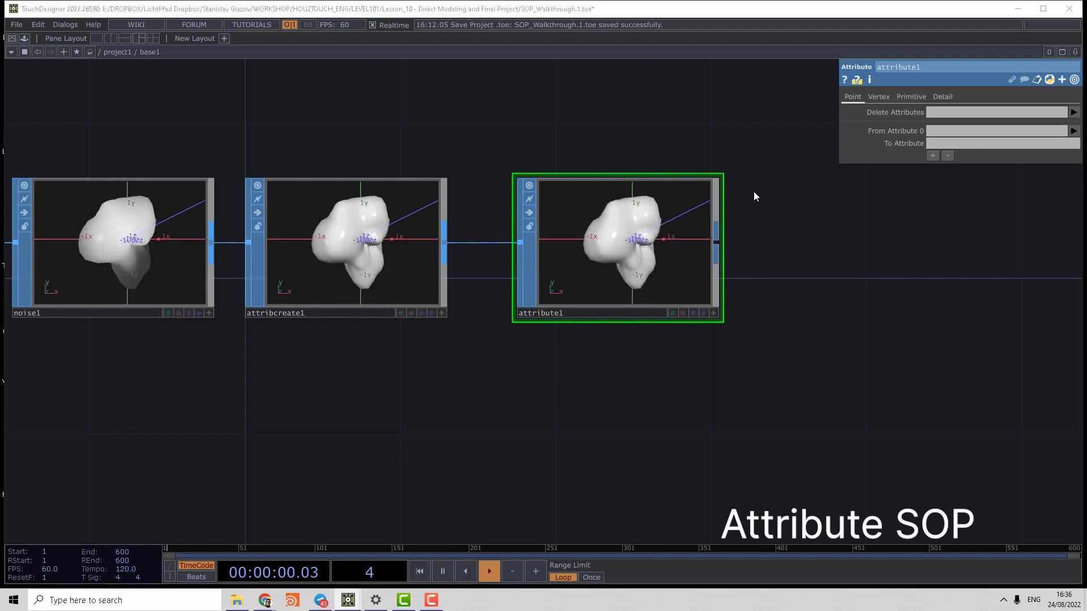
key("Tab")
left_click(941, 488)
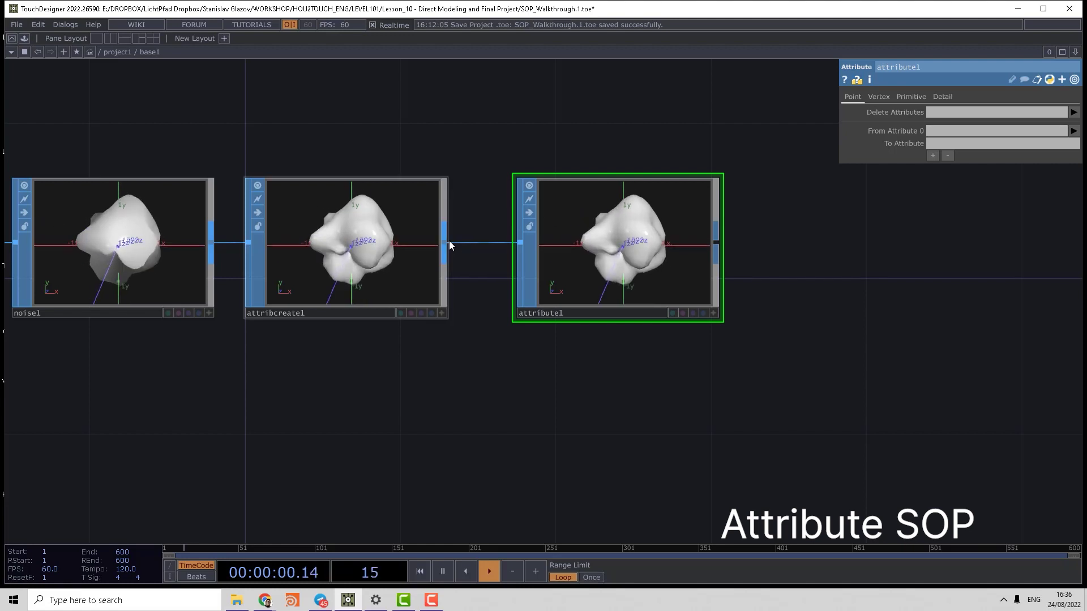
Add a DAT to SOP, datto1, fed by attribcreate1 below attribute1, then hide the notes page.
right_click(450, 240)
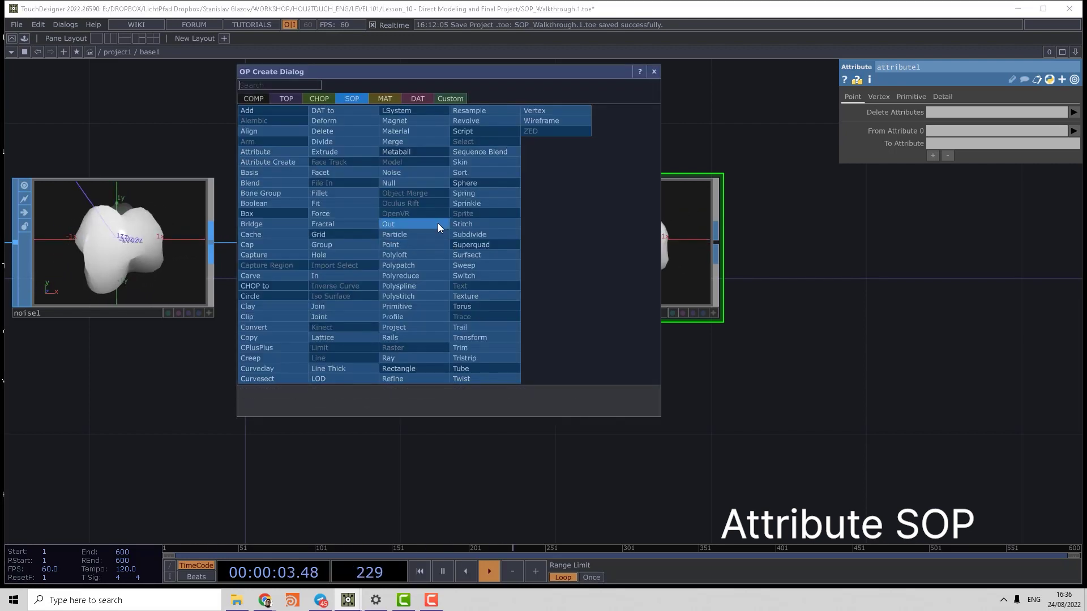
left_click(322, 110)
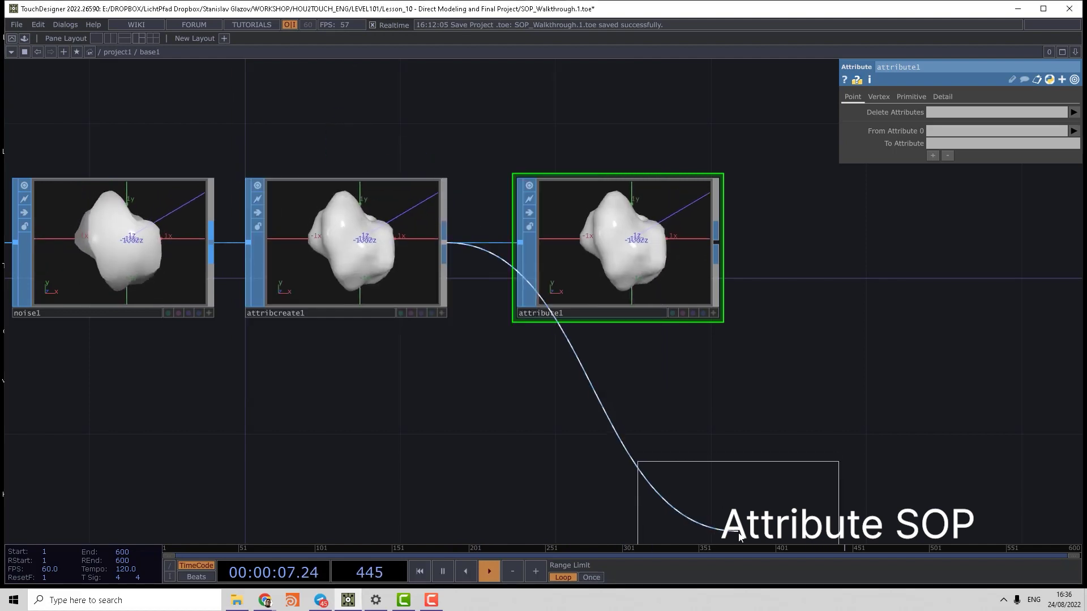
left_click(616, 408)
left_click_drag(778, 362, 763, 325)
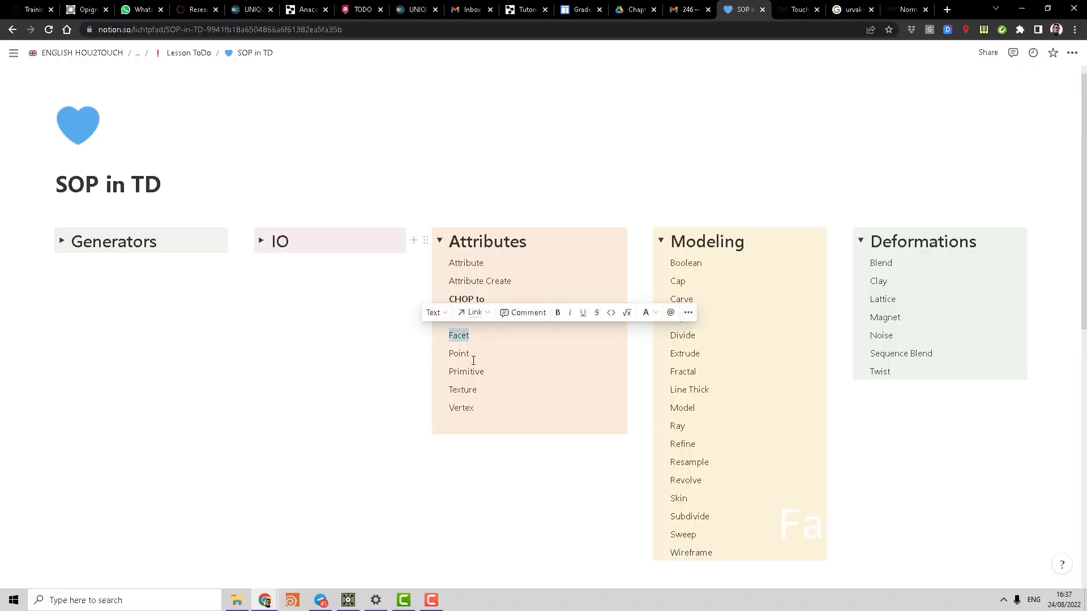
left_click(1020, 10)
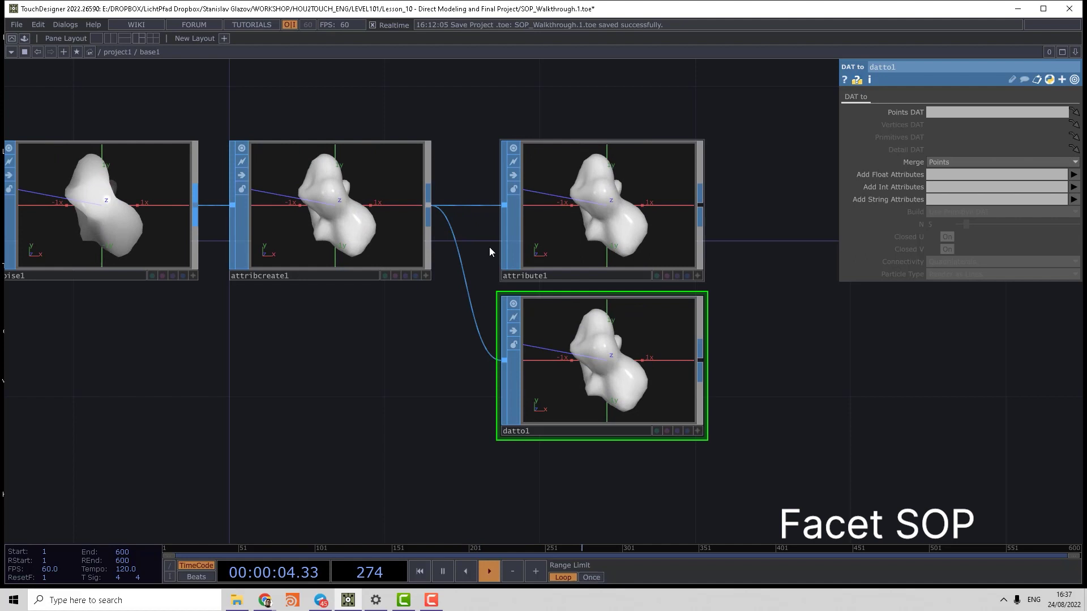
Create a Facet SOP, facet1, below attribcreate1 and wire noise1 into it.
left_click(684, 217)
left_click(283, 219)
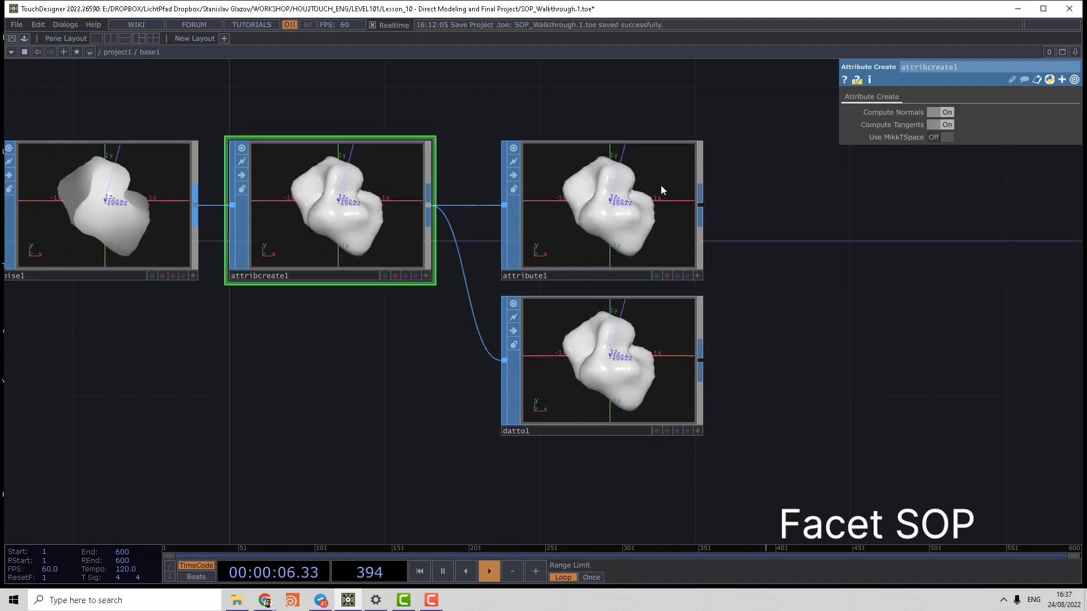
left_click_drag(137, 443, 511, 383)
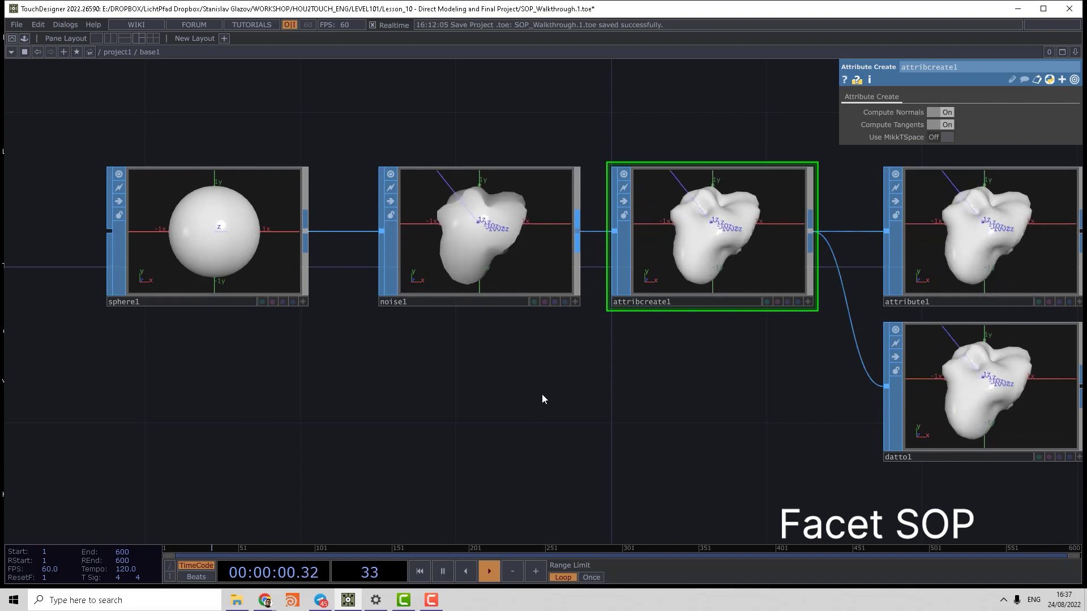
key("Tab")
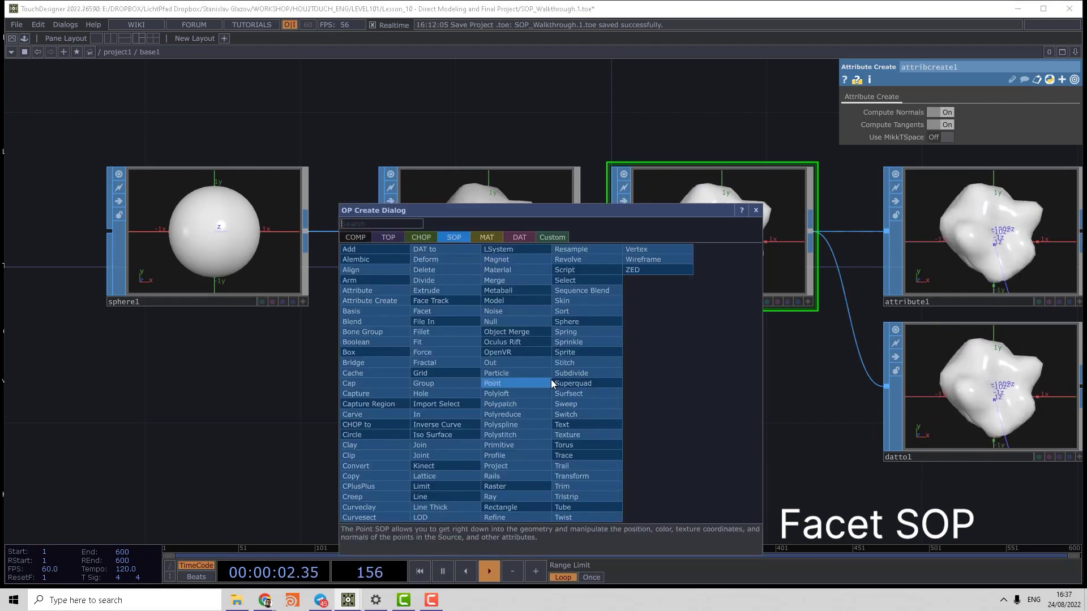
left_click(421, 311)
left_click(698, 433)
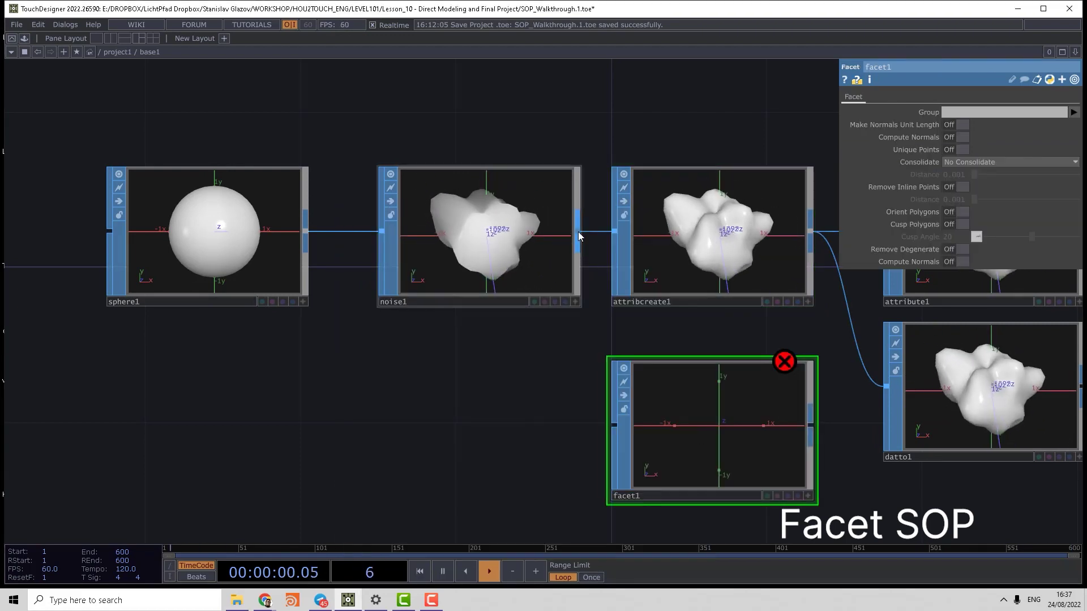
left_click_drag(579, 237, 416, 366)
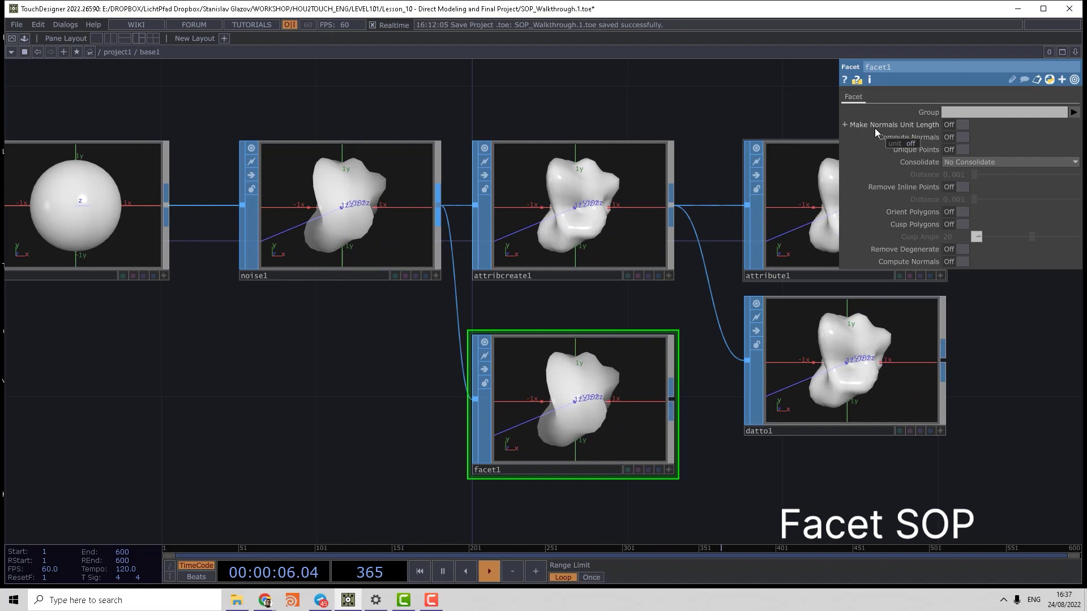
Turn on facet1's Make Normals Unit Length, Compute Normals and Cusp Polygons, with Cusp Angle 14.7.
left_click(959, 124)
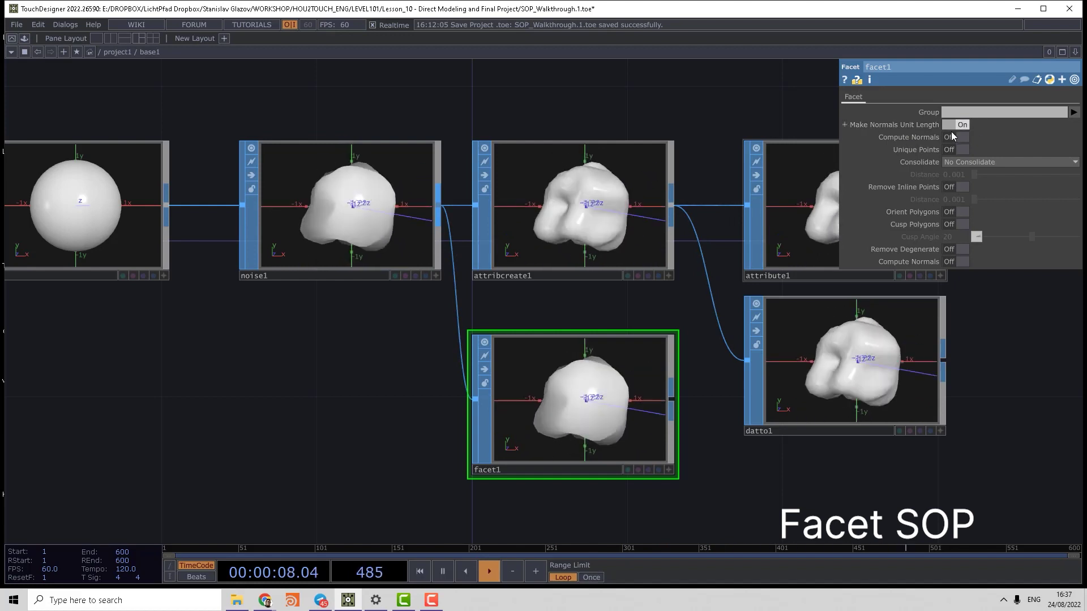
left_click(954, 137)
left_click(961, 262)
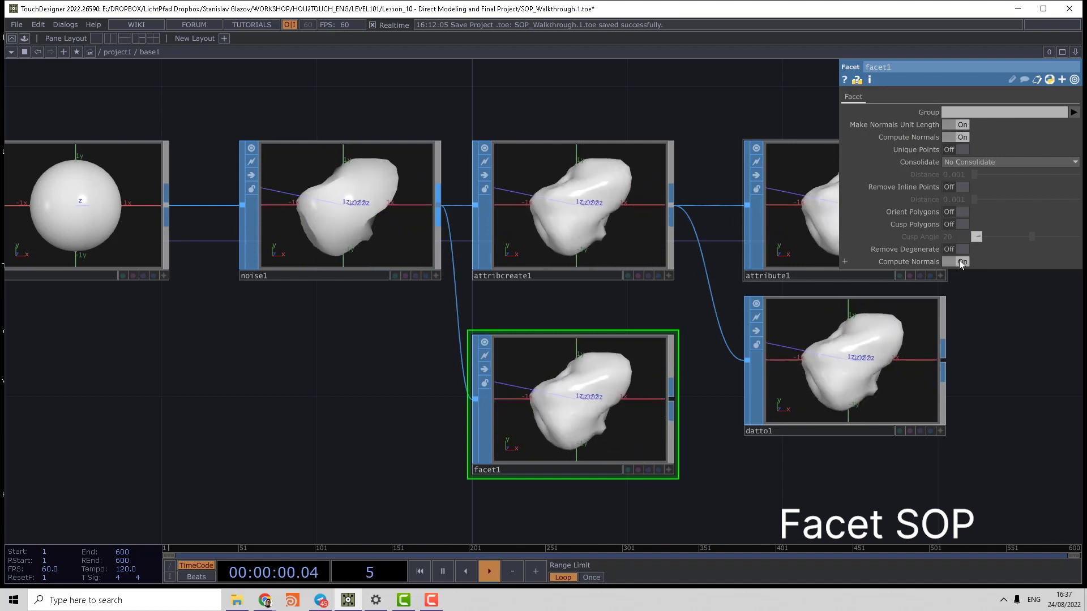
left_click(961, 262)
left_click(961, 225)
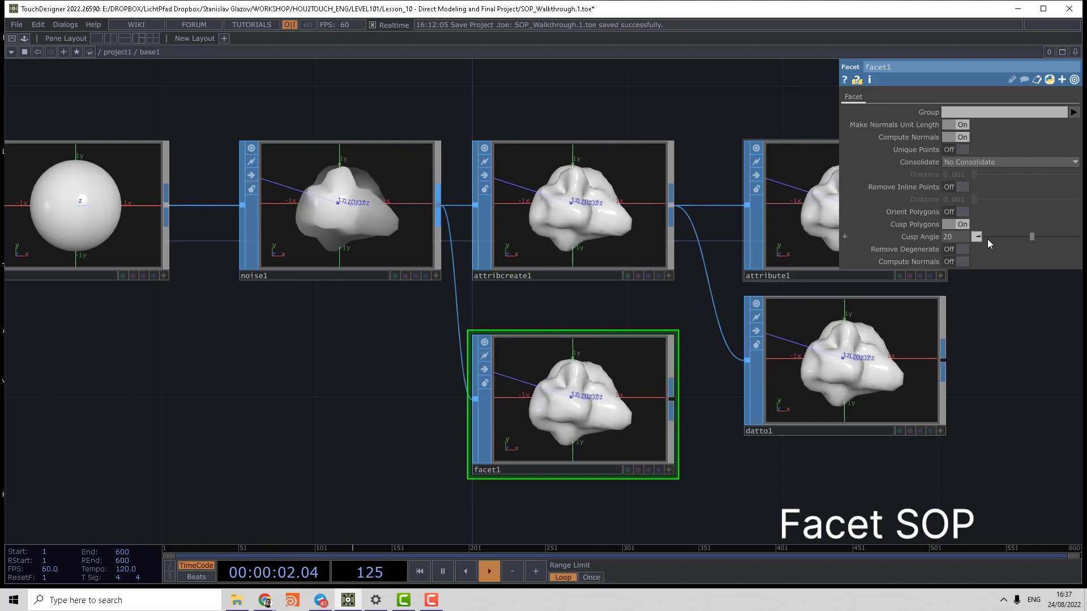
left_click(959, 261)
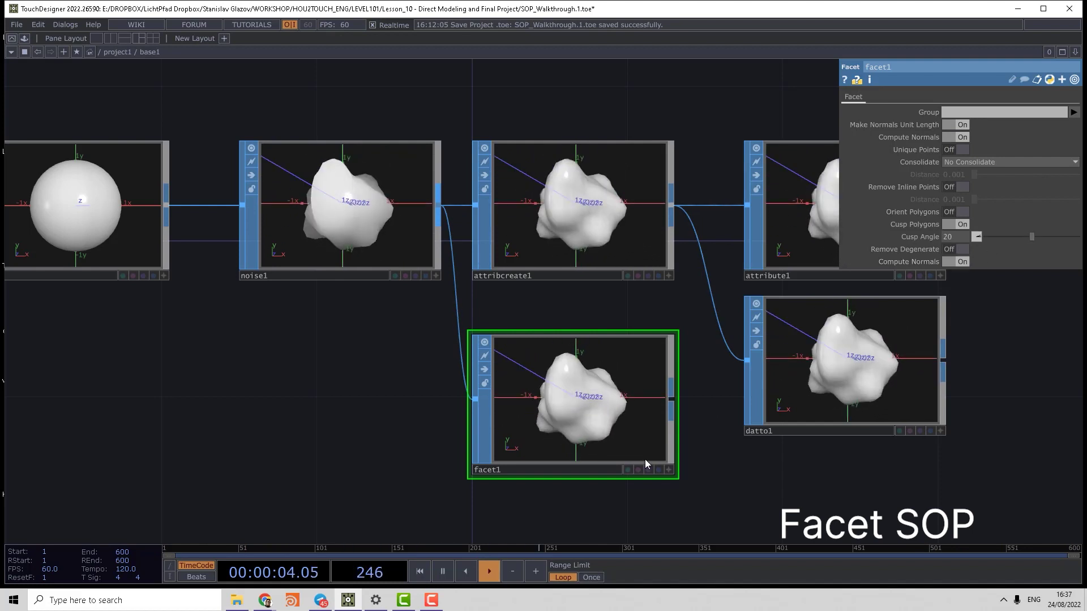
scroll(644, 460, "up", 5)
left_click(991, 237)
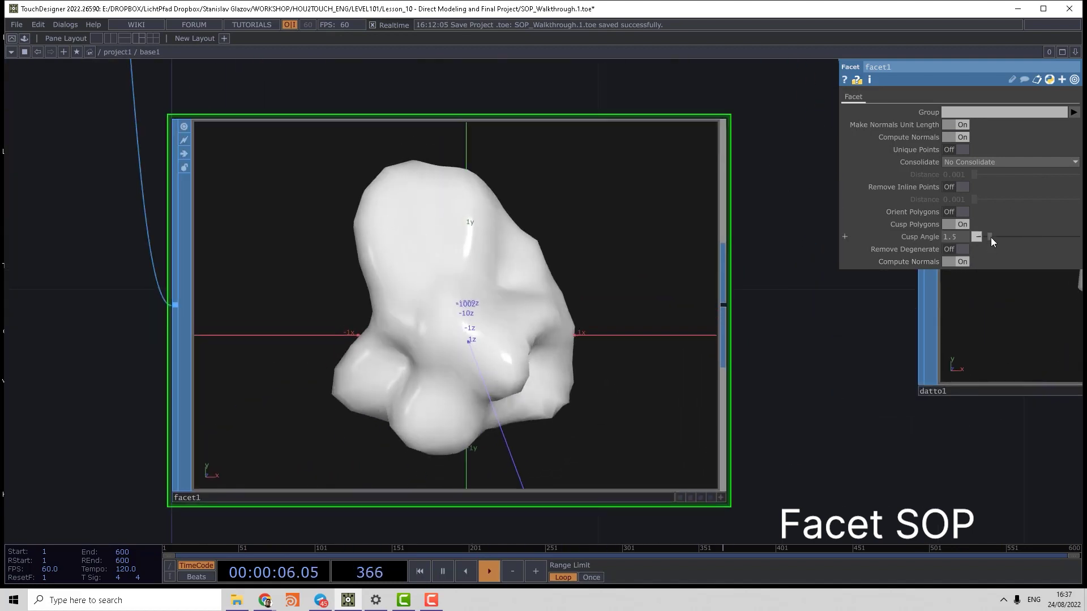
left_click_drag(991, 236, 1024, 237)
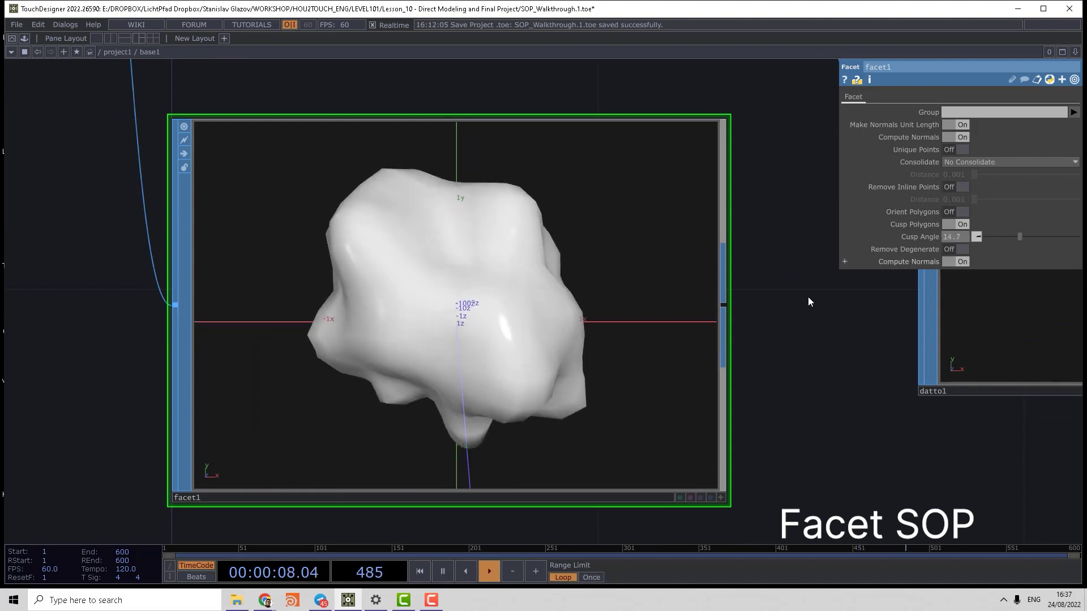
scroll(807, 297, "down", 5)
left_click(371, 170)
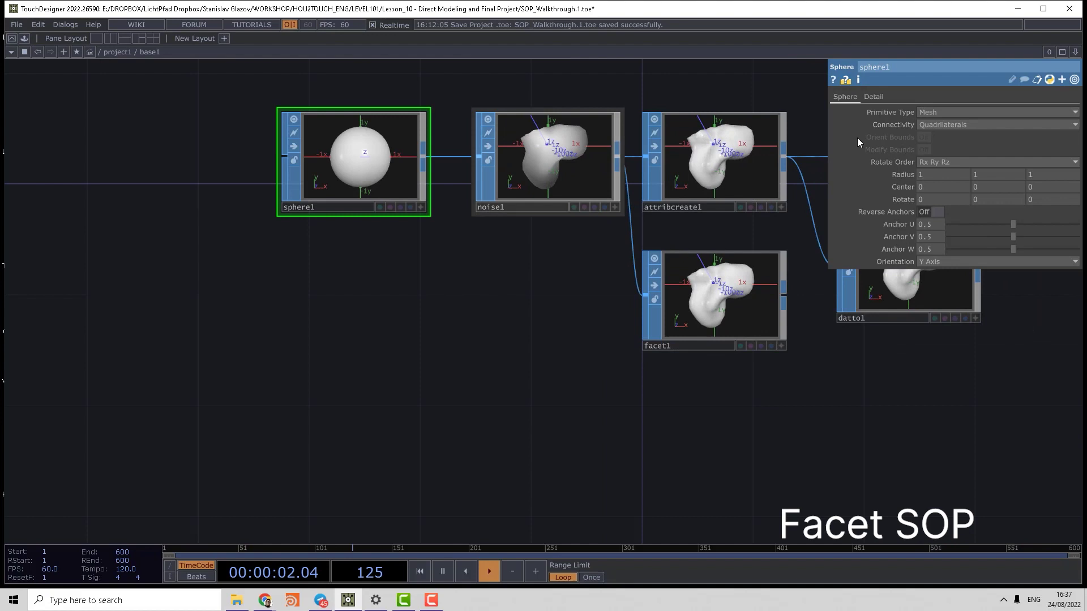
Set sphere1's Primitive Type to Polygon.
left_click(928, 111)
left_click(938, 132)
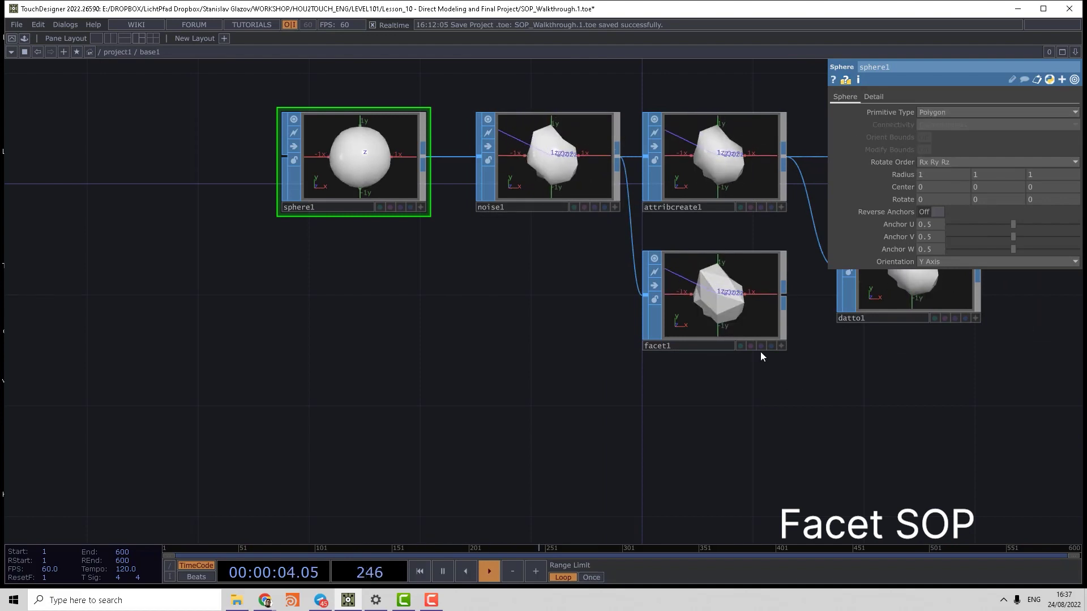
scroll(759, 352, "up", 5)
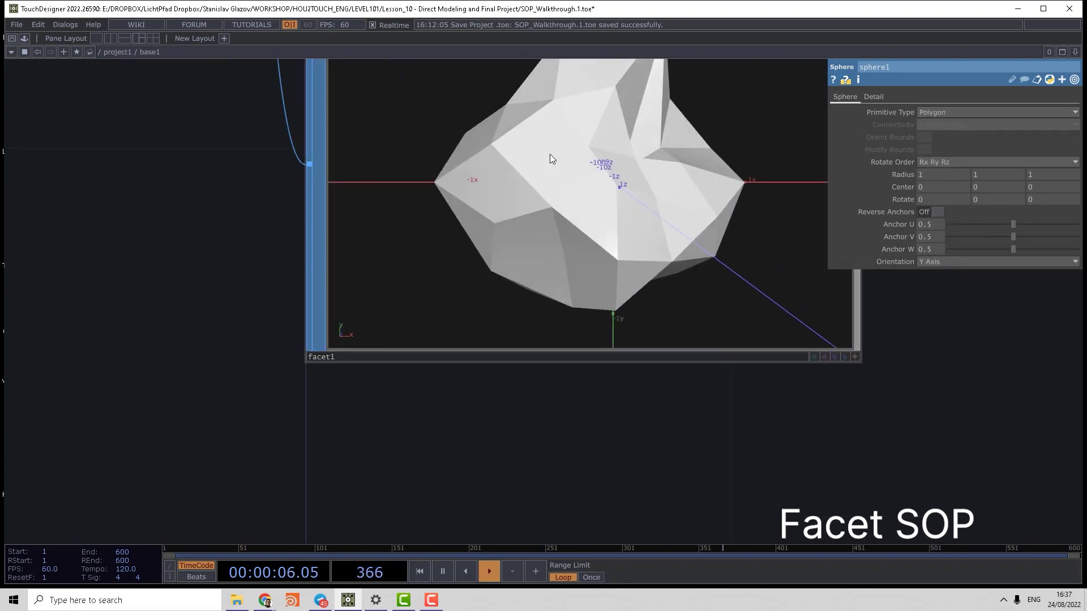
left_click_drag(549, 154, 583, 165)
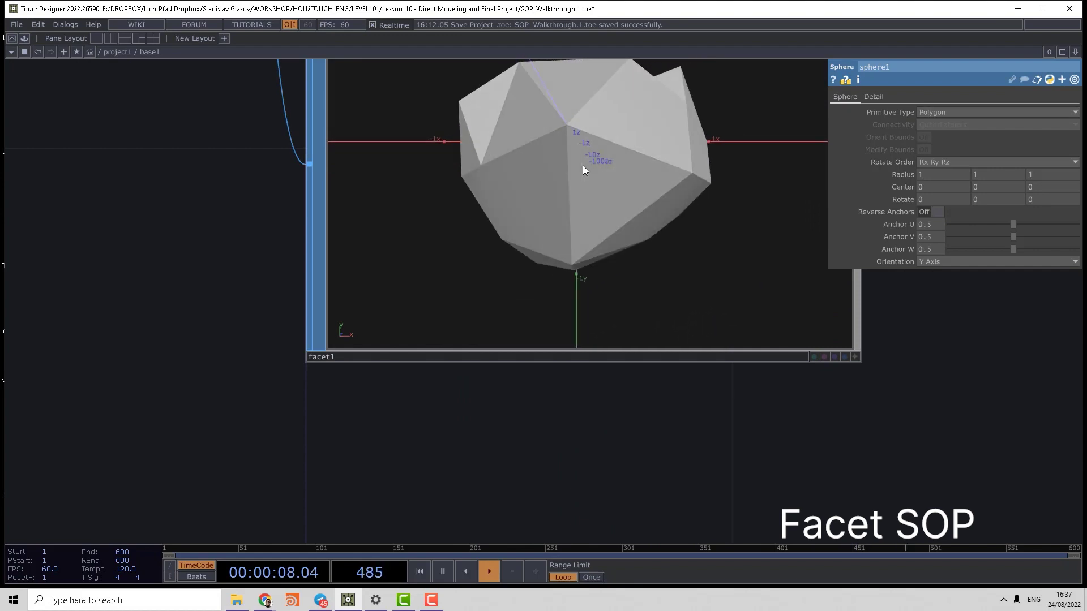
Raise facet1's Cusp Angle to 39.
left_click(657, 231)
left_click_drag(903, 444, 688, 523)
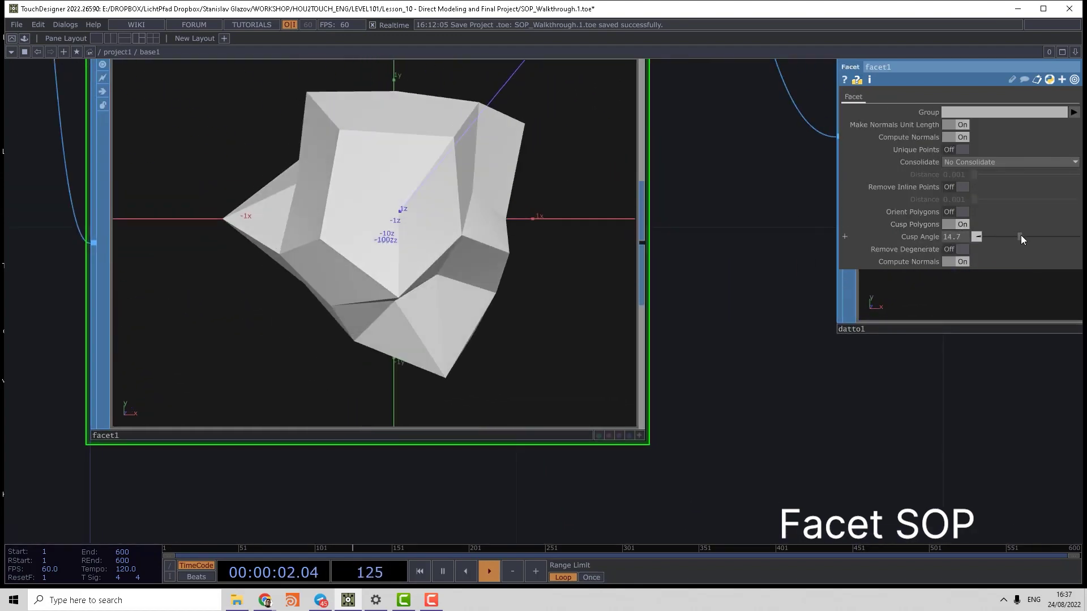
left_click_drag(1021, 237, 1073, 238)
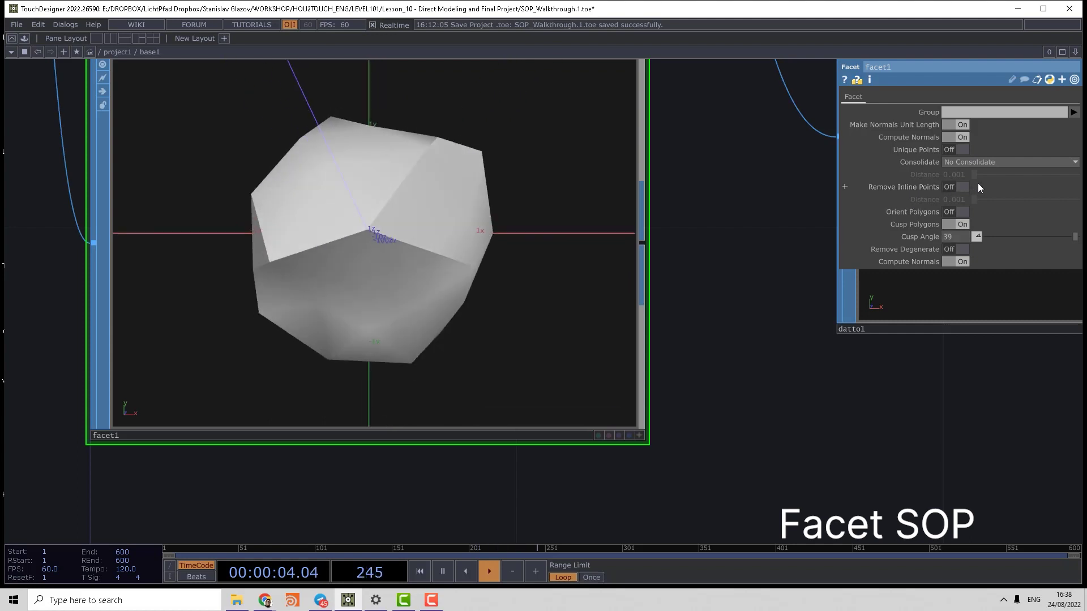
Turn on facet1's Orient Polygons and Remove Degenerate, keep No Consolidate, and orbit the model.
left_click(961, 212)
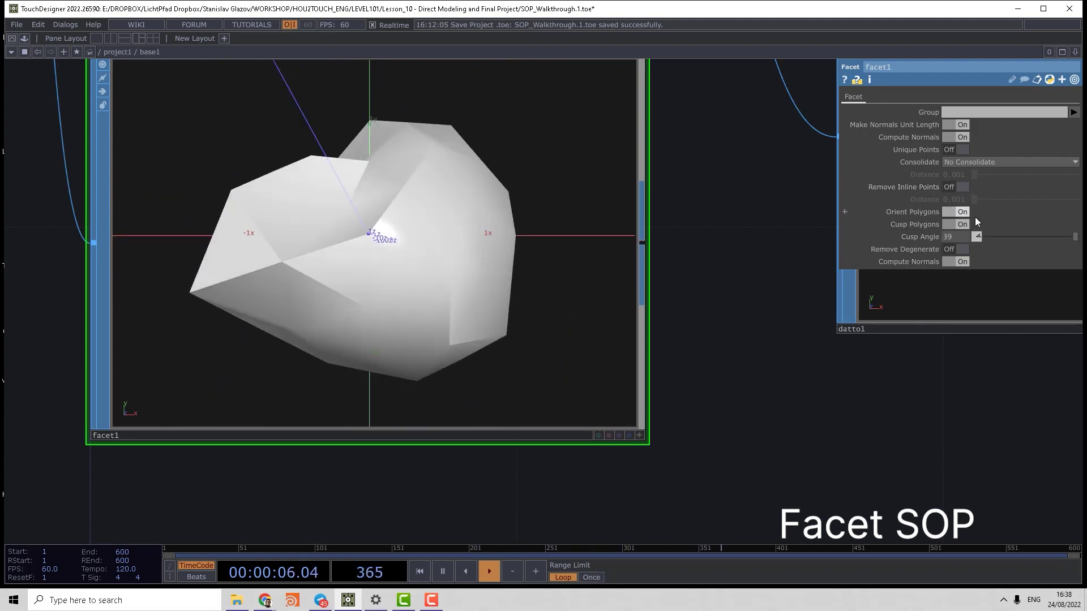
left_click_drag(794, 226, 730, 299)
left_click(957, 249)
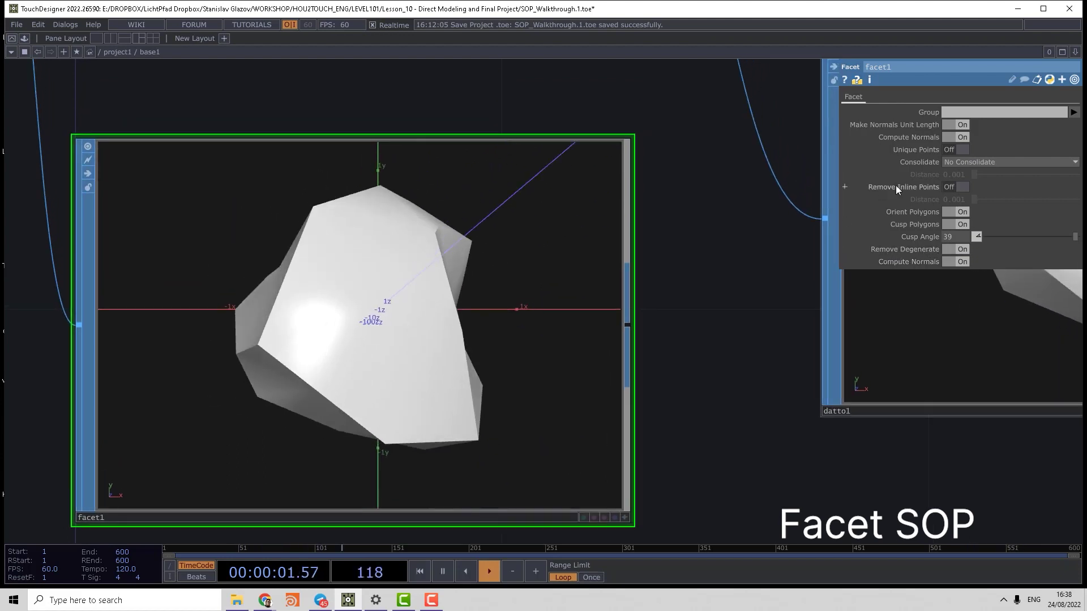
left_click(960, 161)
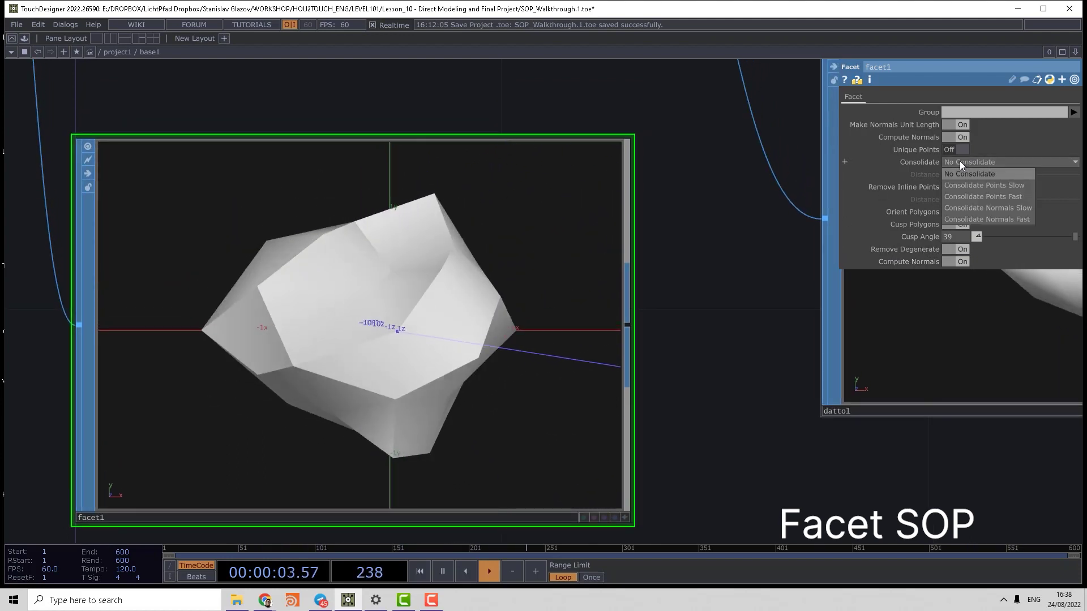
left_click(726, 233)
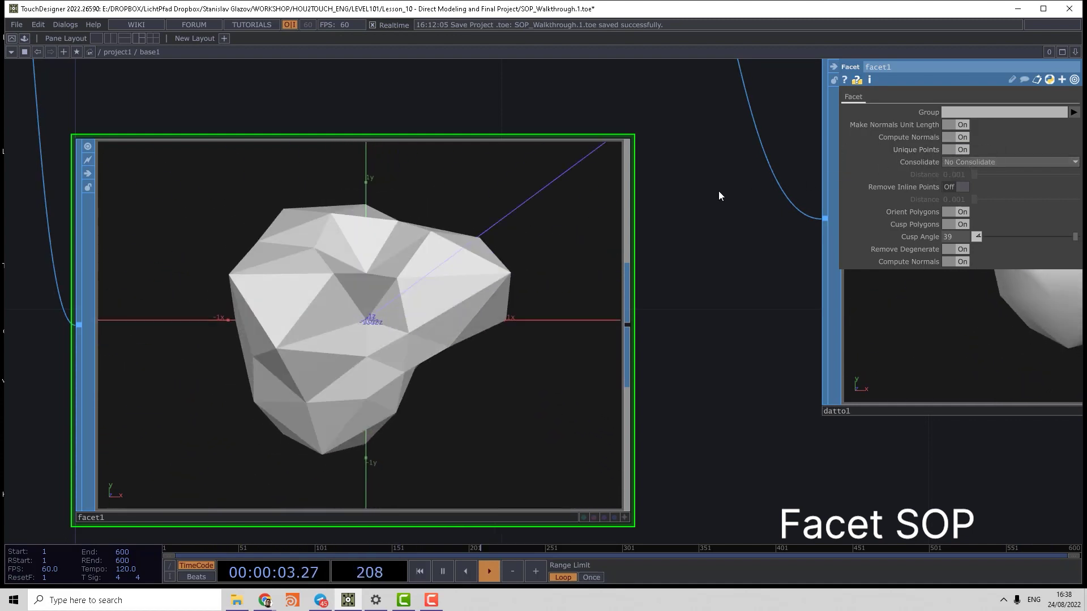
left_click_drag(306, 250, 315, 315)
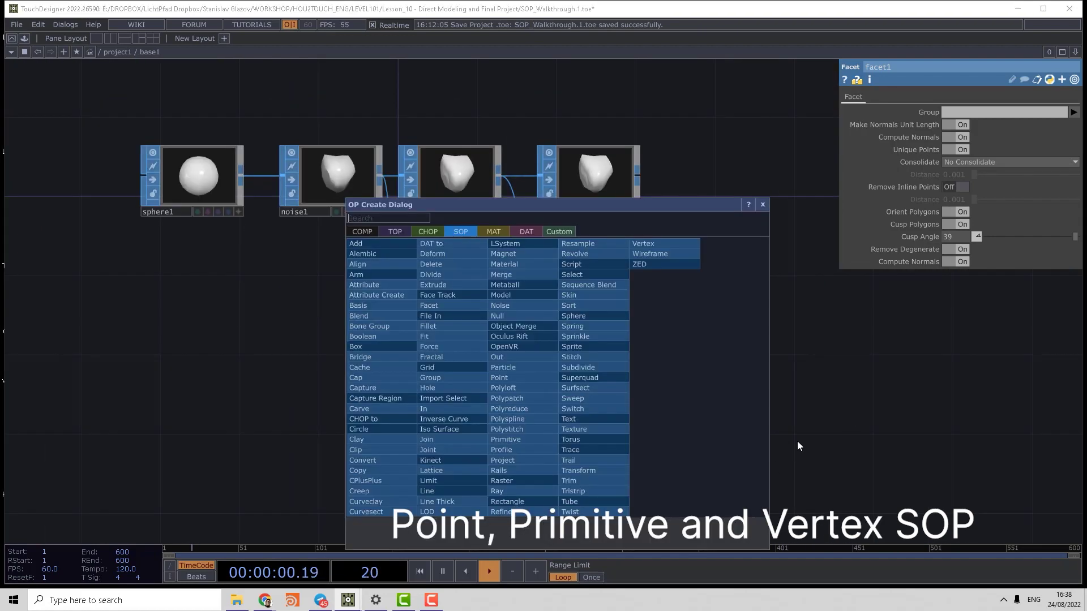
Check the Point and Vertex entries in the Notion 'SOP in TD' Attributes list.
left_click(797, 440)
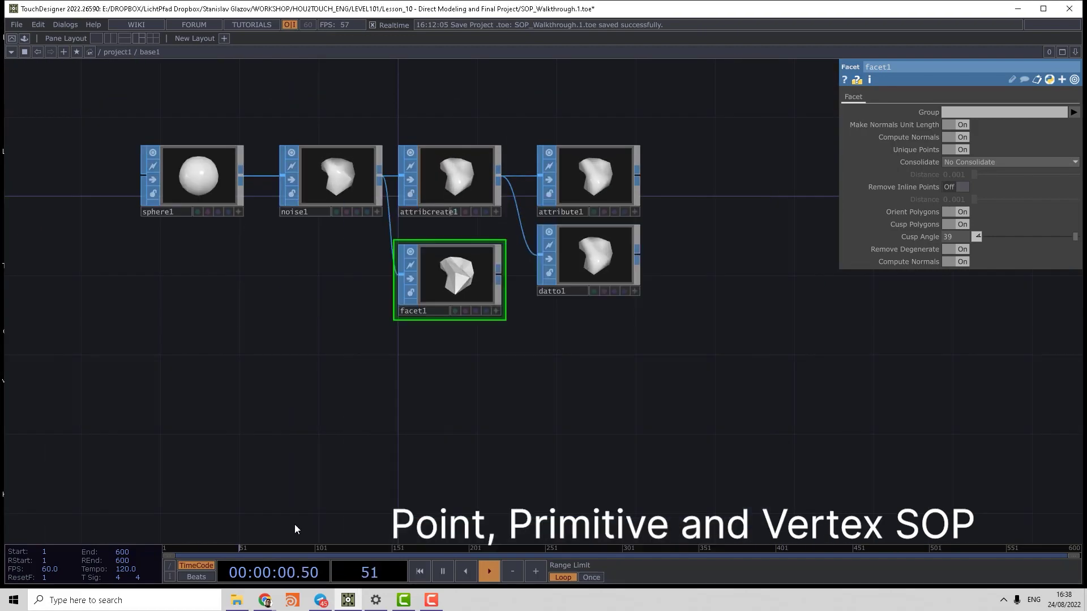
mouse_move(265, 600)
left_click(204, 546)
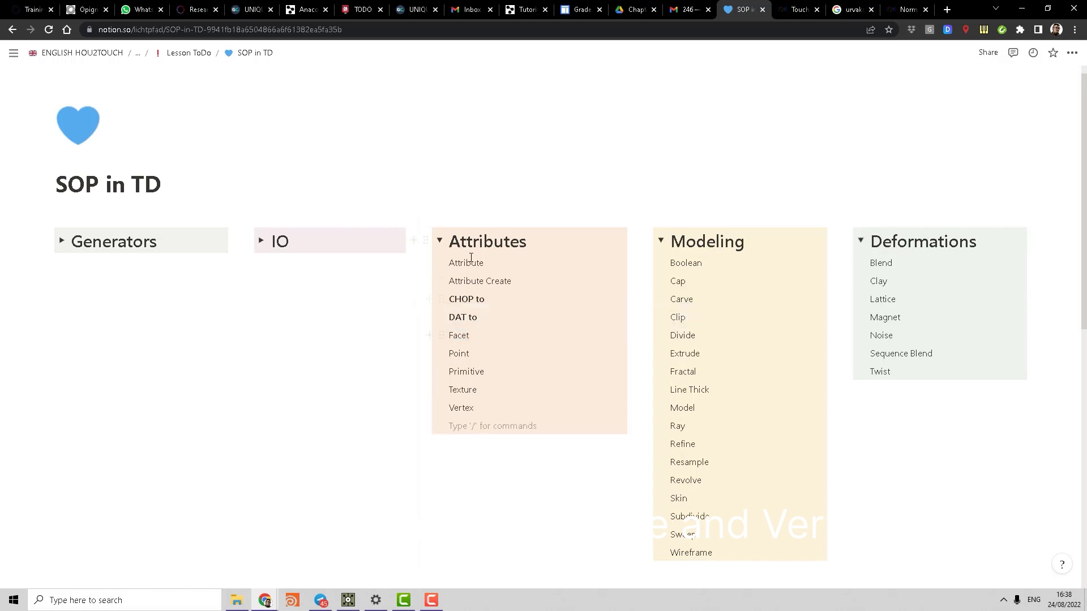
double_click(461, 357)
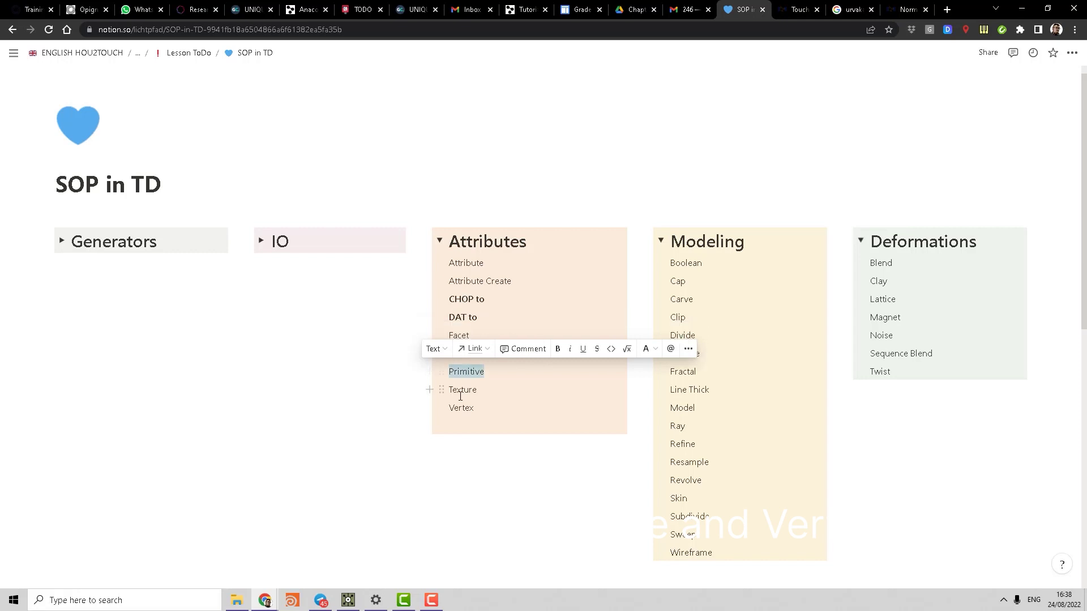
double_click(461, 407)
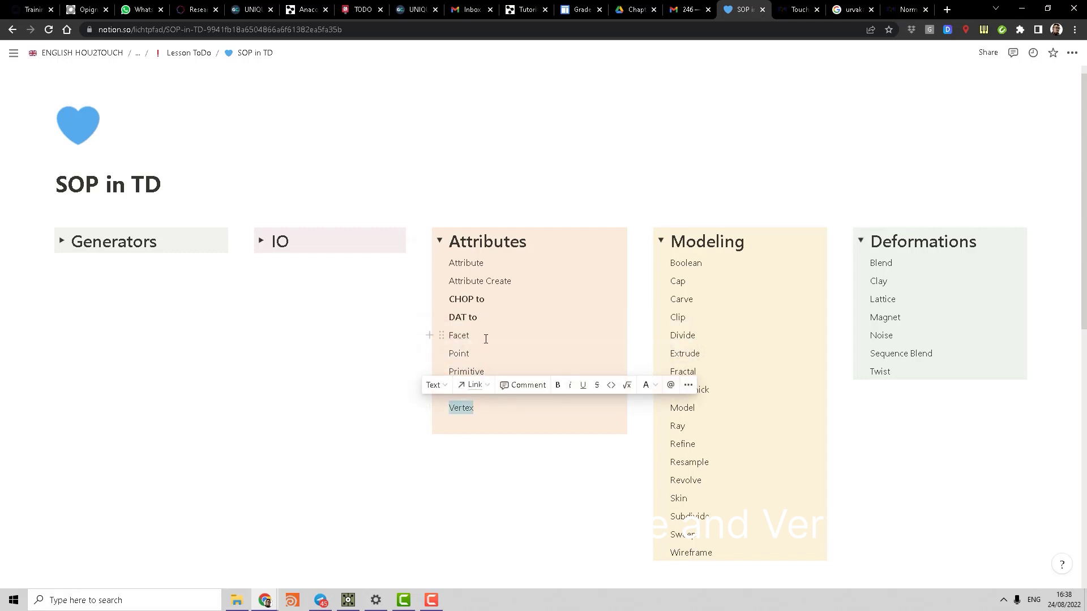
left_click(1016, 9)
Move noise1 down-left and add a Point SOP, point1, below facet1.
left_click_drag(350, 182, 317, 338)
key("Tab")
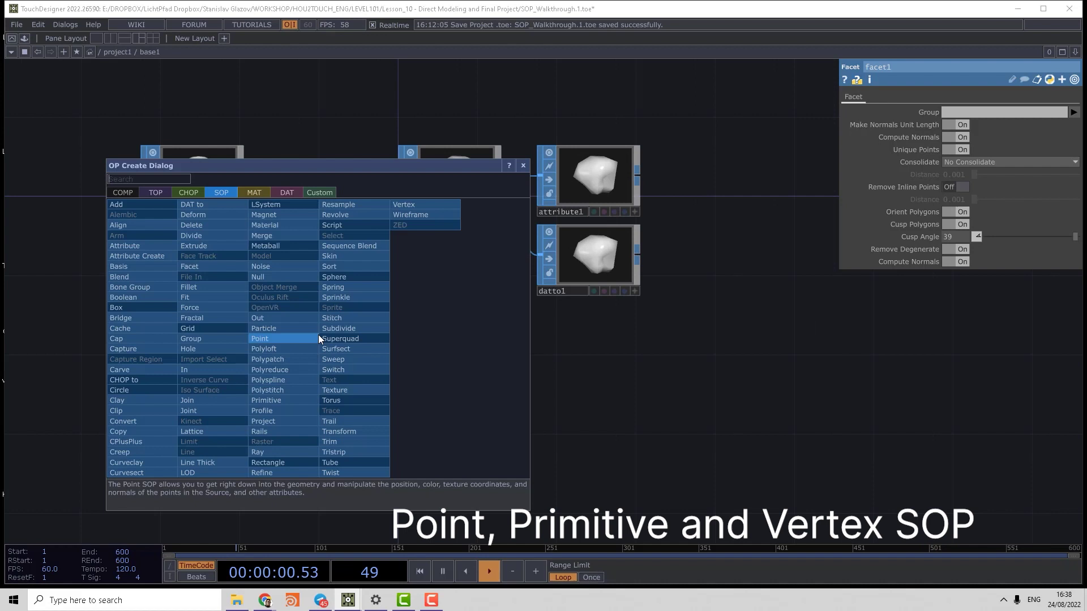
type("po")
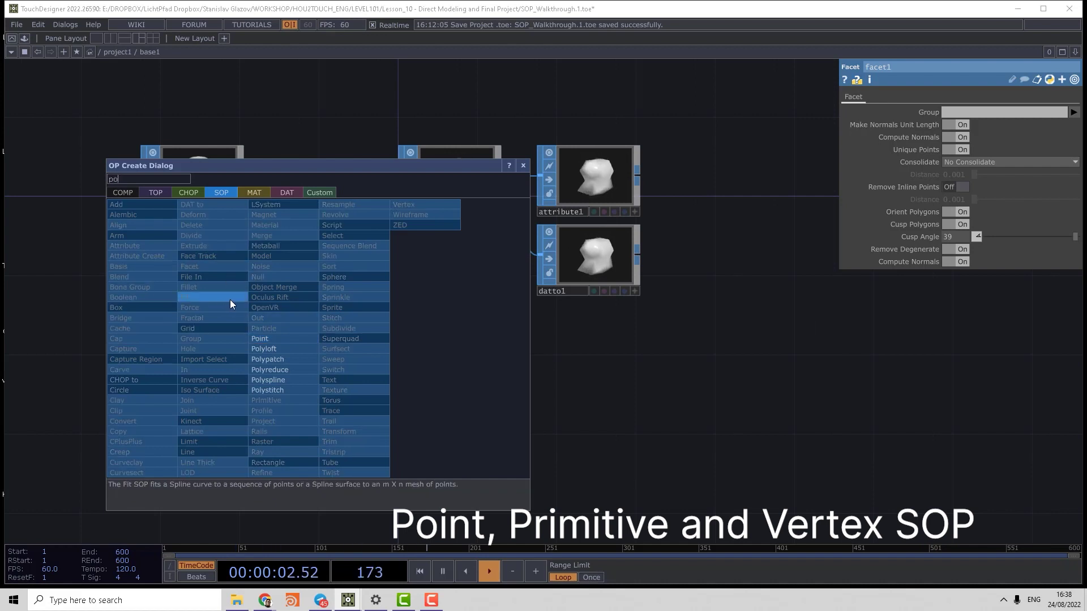
left_click(276, 338)
left_click(449, 406)
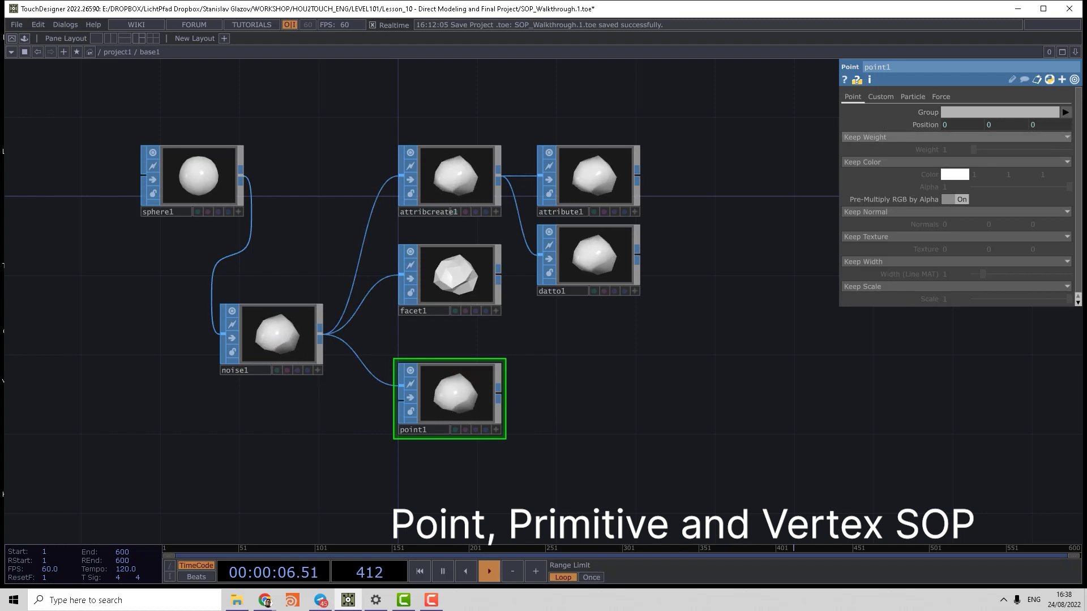
Review point1's Custom and Particle pages and line sphere1 up left of noise1.
left_click(880, 97)
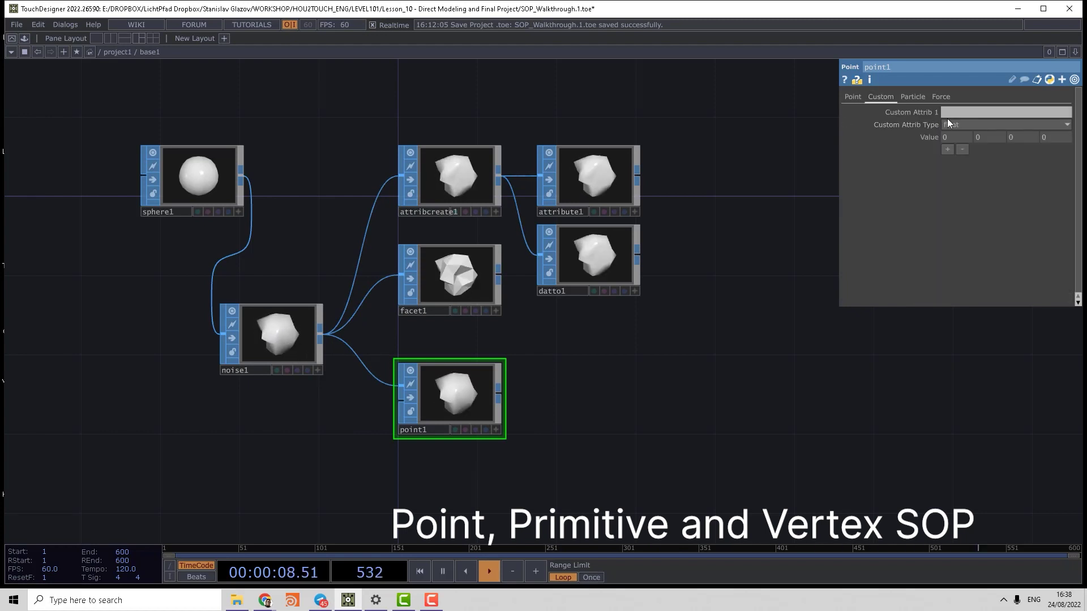
left_click(912, 97)
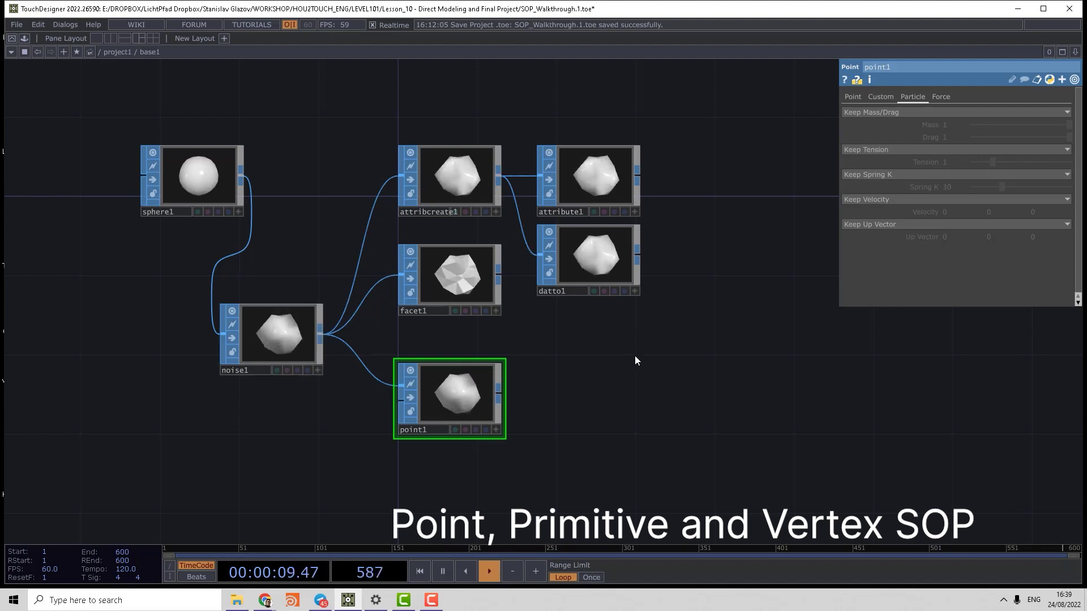
left_click_drag(176, 197, 135, 356)
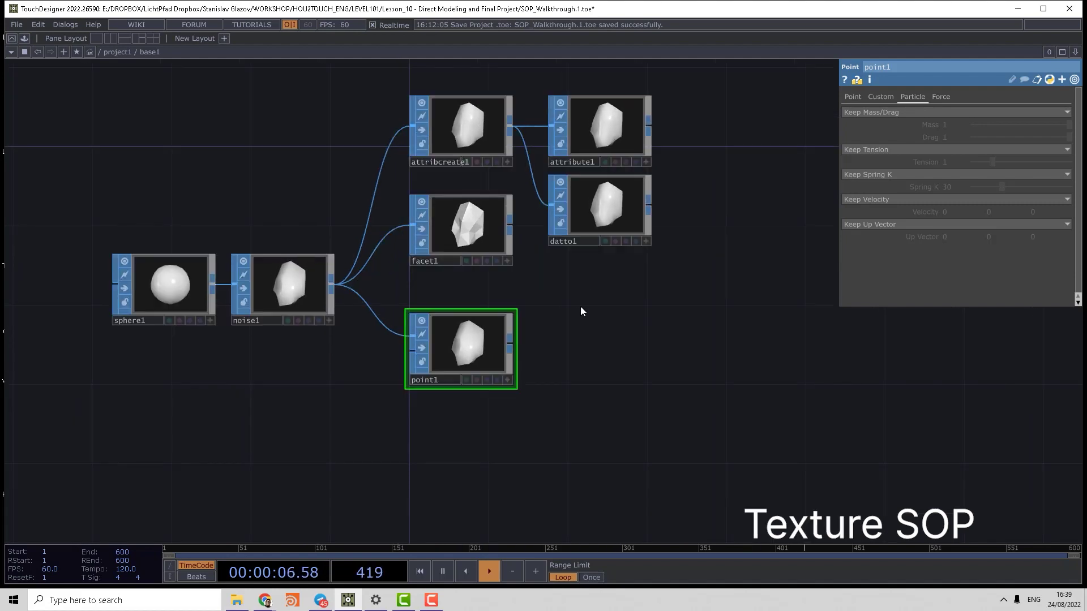
Add texture1 below point1, wire noise1 into it, and set Texture Type to Modify Source.
left_click_drag(581, 311, 587, 287)
key("Tab")
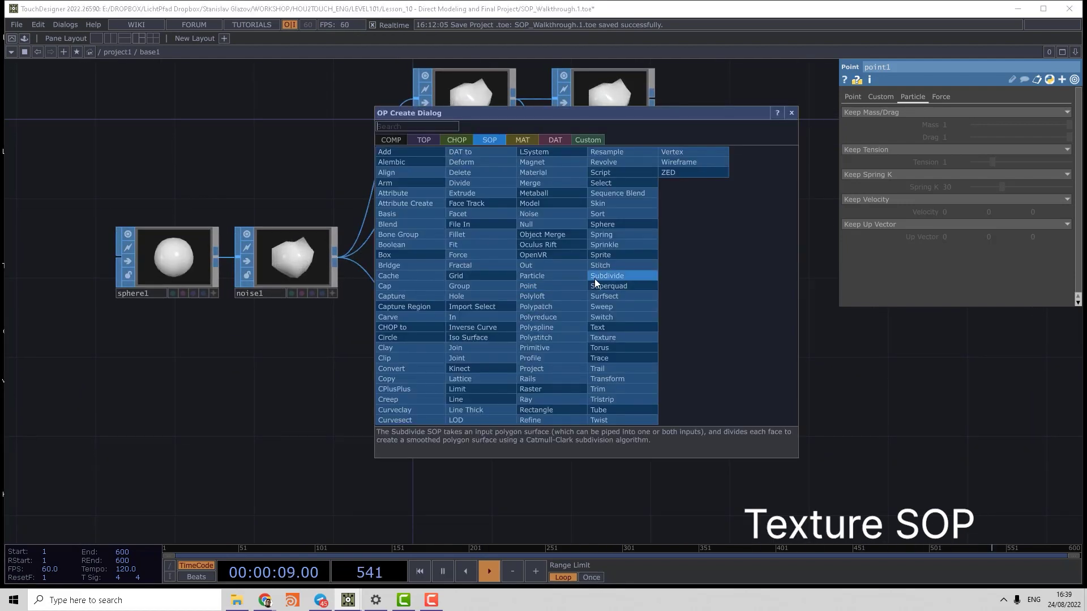
left_click(620, 338)
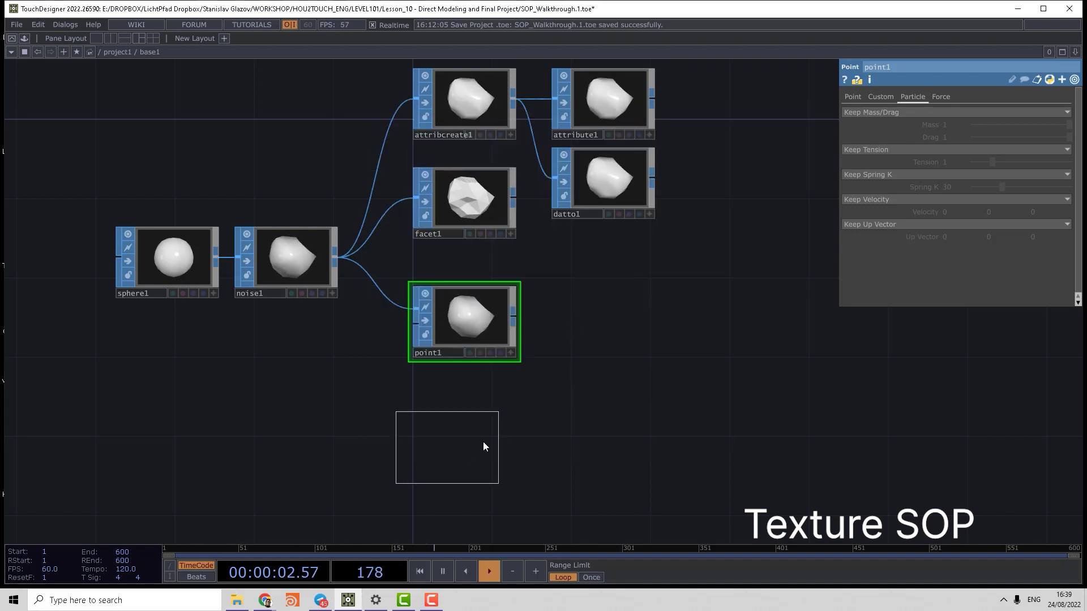
left_click(483, 442)
left_click_drag(335, 258, 480, 430)
left_click_drag(339, 254, 494, 447)
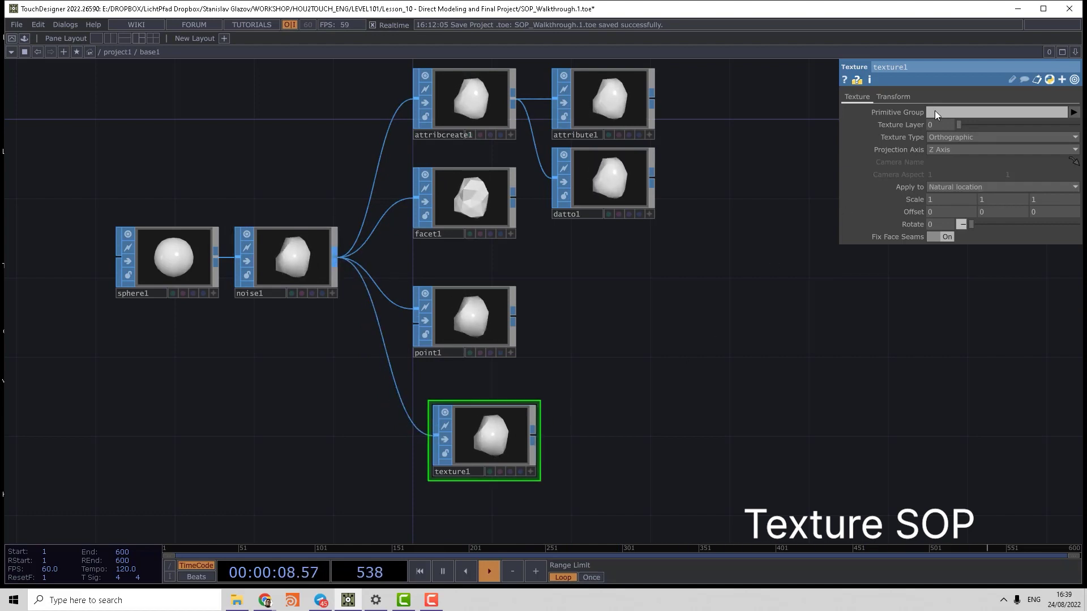
left_click(953, 136)
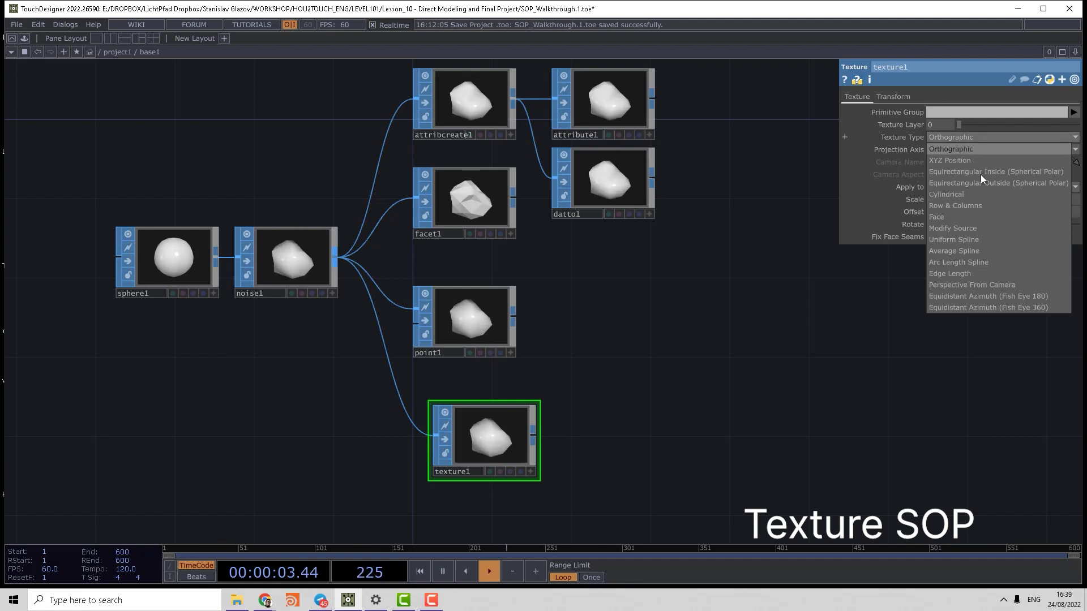
left_click(932, 229)
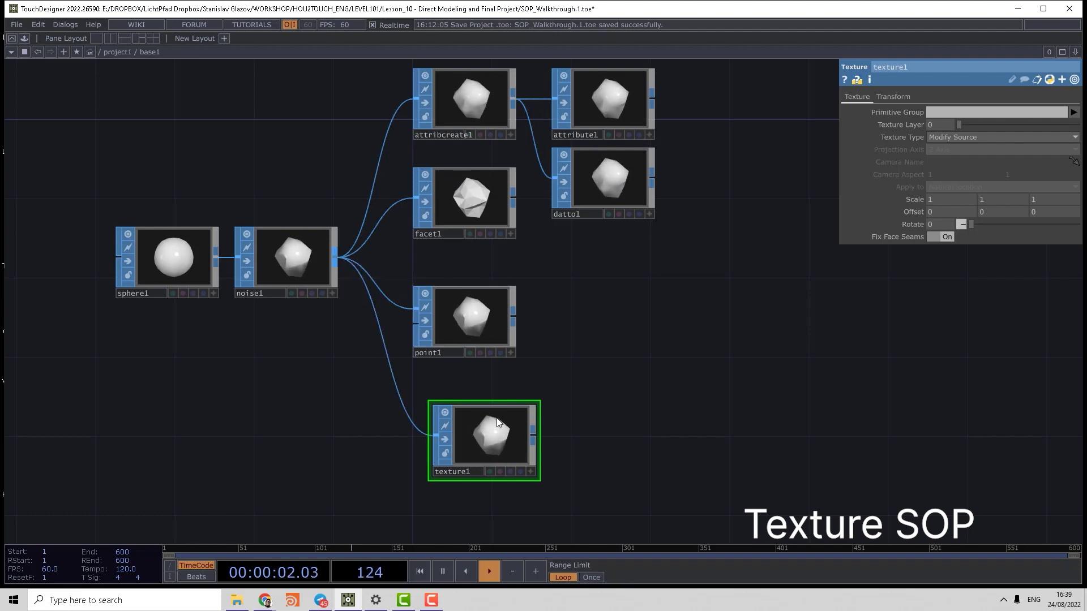
Move texture1 directly beneath point1 and leave its Texture Layer at 0.
left_click_drag(498, 447, 478, 428)
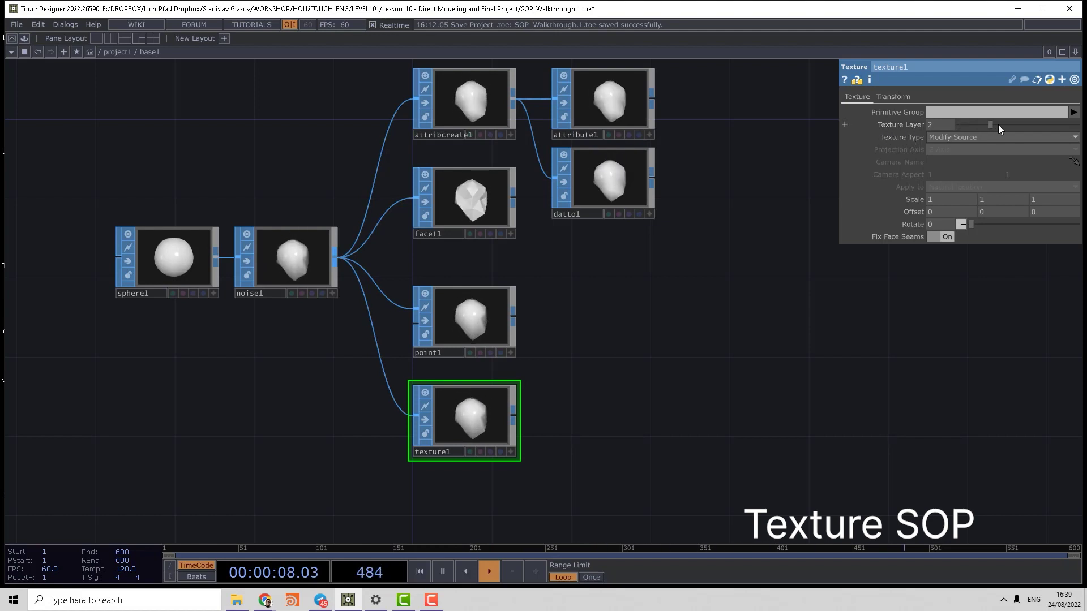
left_click_drag(1051, 125, 949, 129)
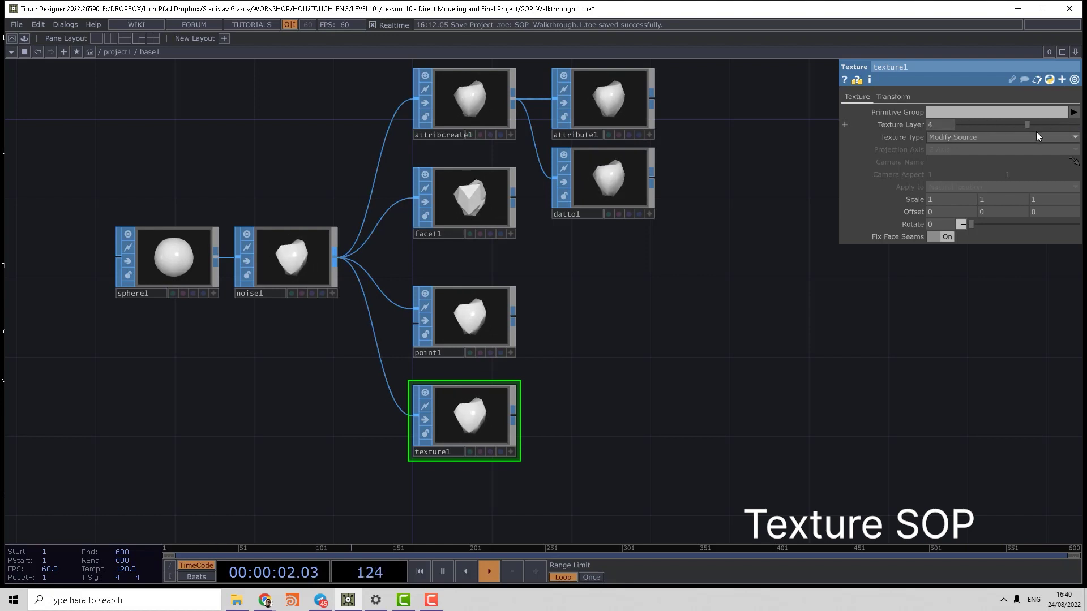
left_click_drag(1065, 135, 1071, 135)
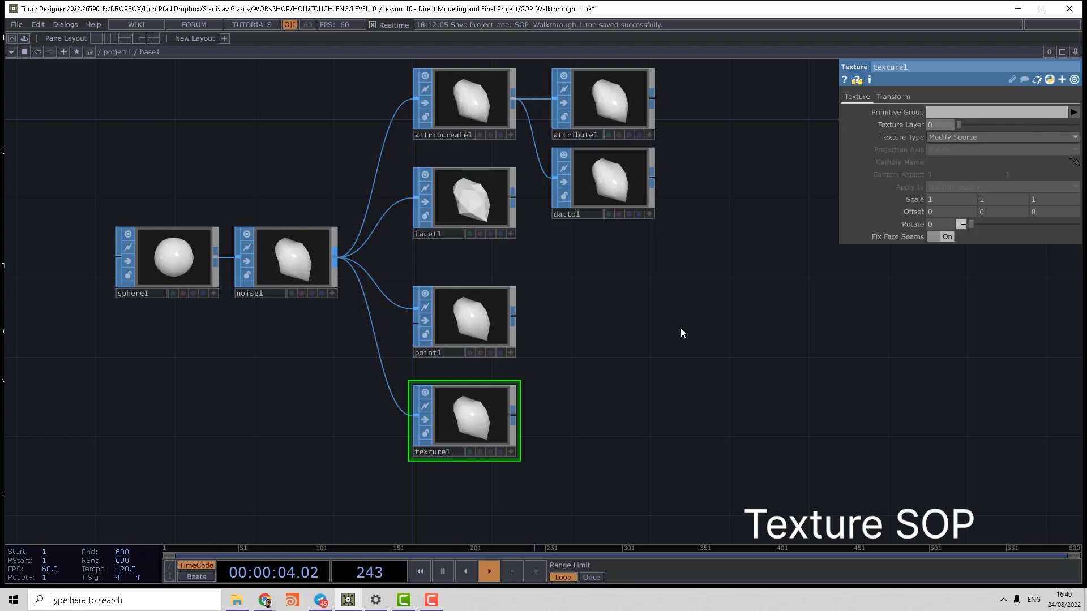
left_click_drag(682, 332, 686, 304)
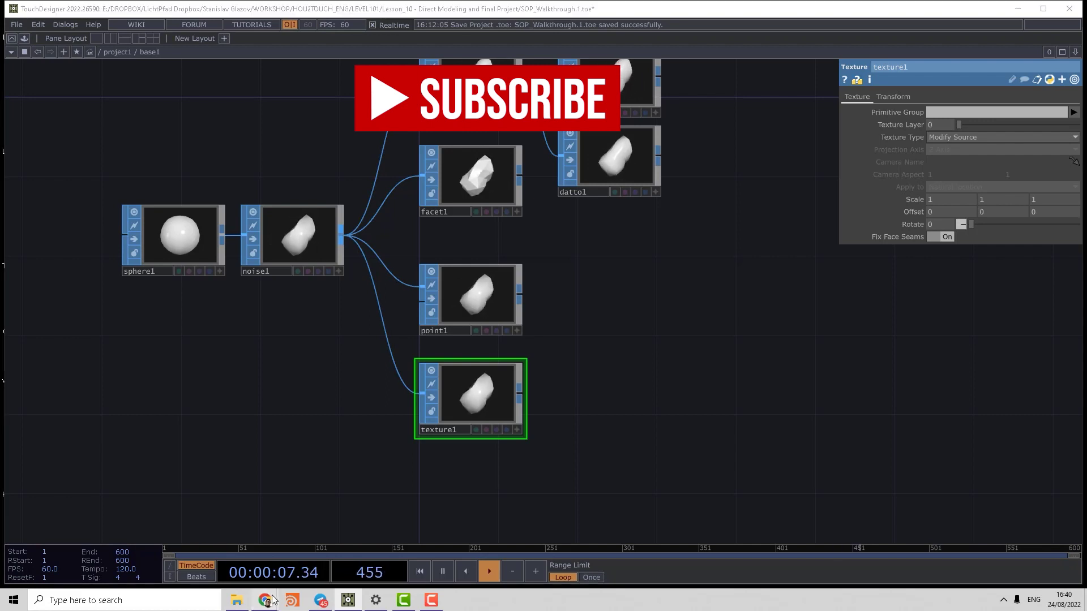
Return to the Notion 'SOP in TD' notes page and collapse its Attributes section.
mouse_move(272, 600)
left_click(204, 543)
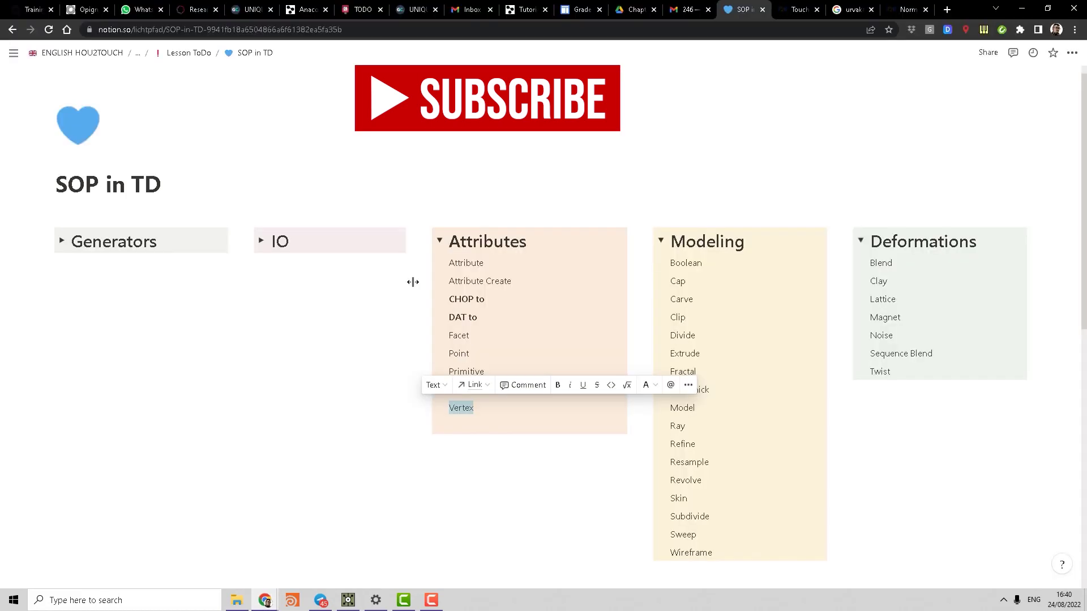
left_click(438, 242)
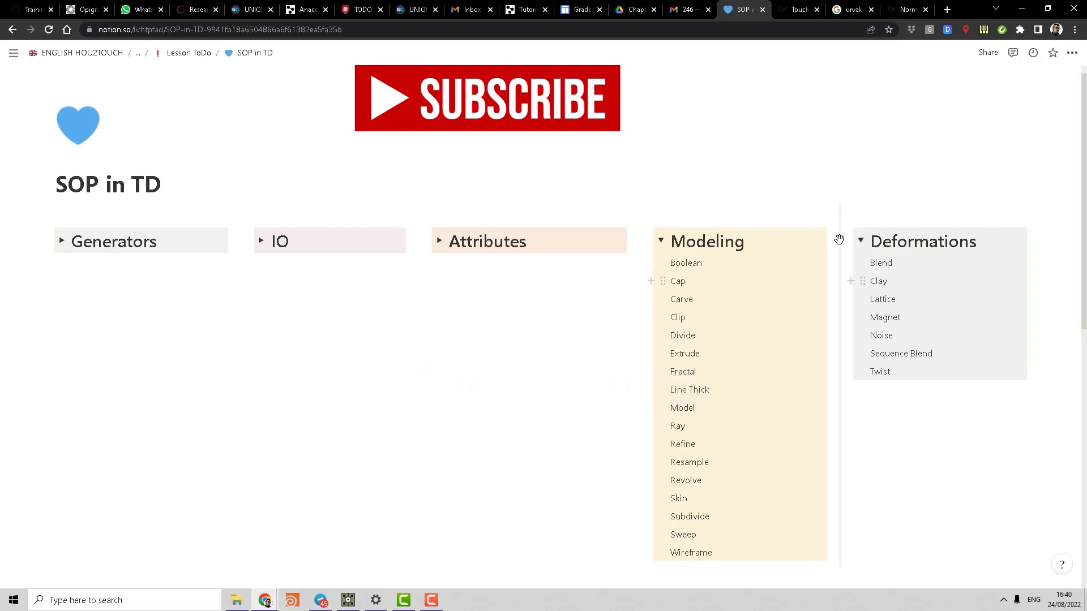